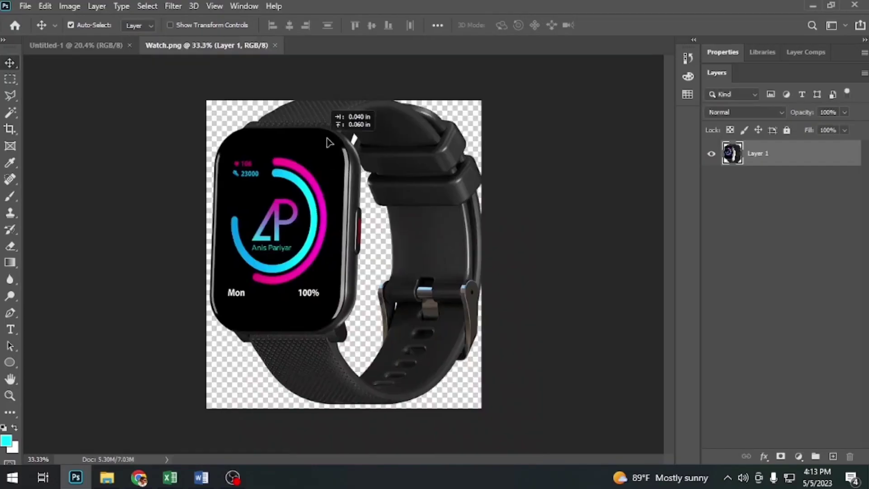
Copy the watch image into the Untitled-1 document and centre it horizontally and vertically on the canvas.
left_click_drag(385, 311, 353, 240)
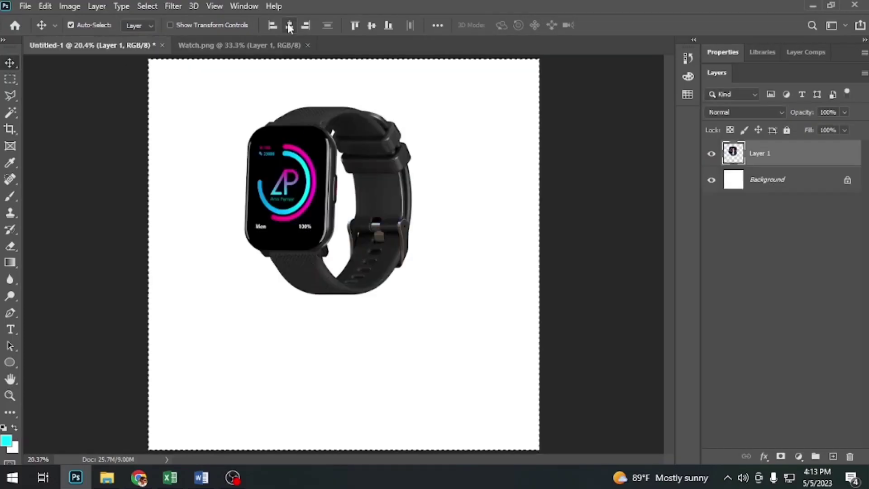
left_click(289, 26)
left_click(371, 25)
left_click(313, 231, "ctrl")
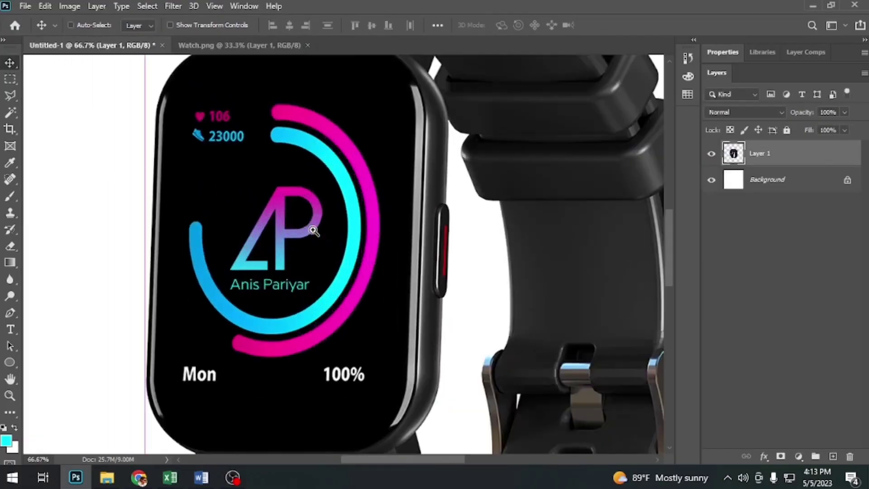
key("ctrl+0")
Add a new white-filled layer and place it beneath the watch layer.
key("ctrl+a")
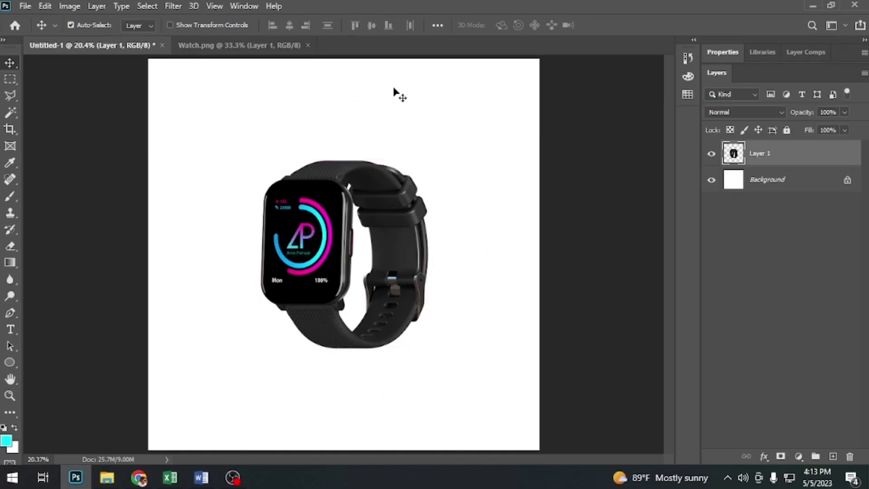
key("ctrl+BackSpace")
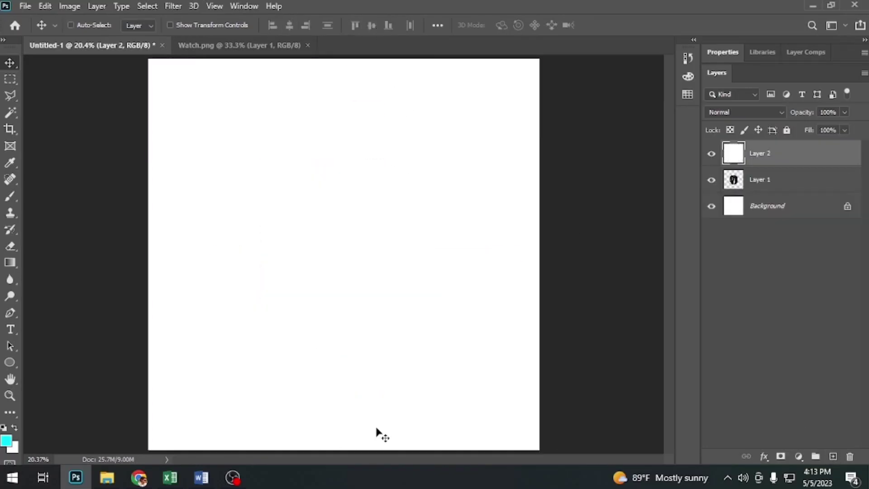
left_click_drag(817, 166, 825, 196)
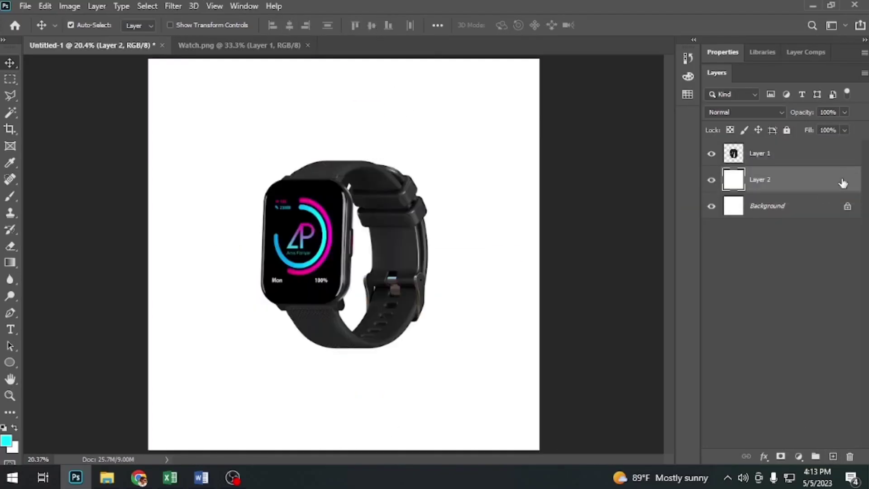
Add a Gradient Overlay with the Radial style to the white layer beneath the watch.
double_click(797, 179)
left_click_drag(407, 50, 578, 34)
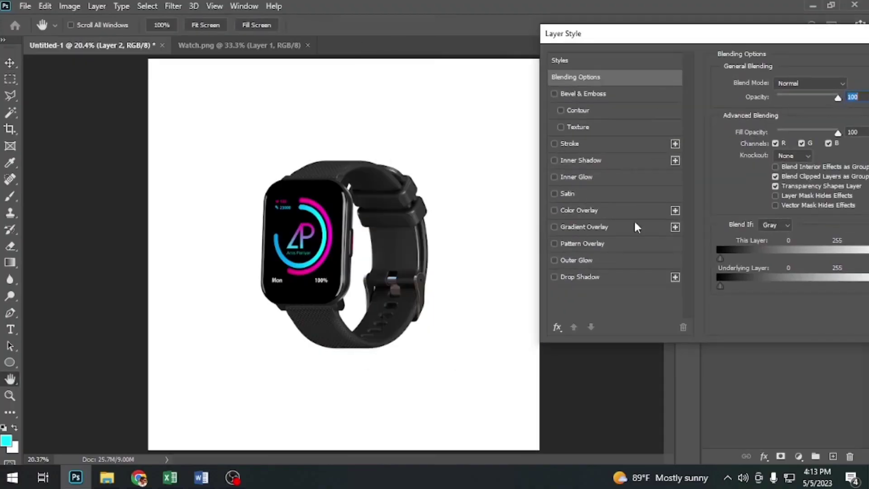
left_click(609, 223)
left_click(793, 113)
left_click(683, 97)
left_click(780, 130)
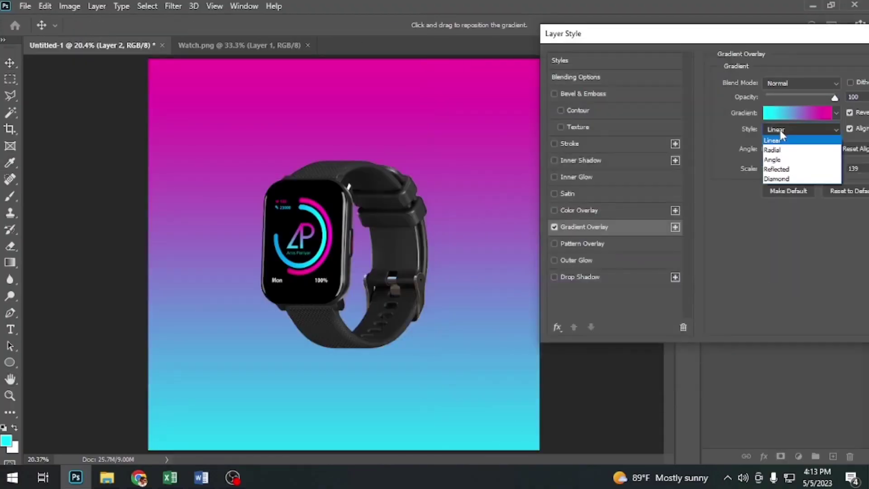
left_click(774, 150)
Set the overlay gradient's start stop to black 000000 and its end stop to dark grey 2f2f2f.
left_click(796, 112)
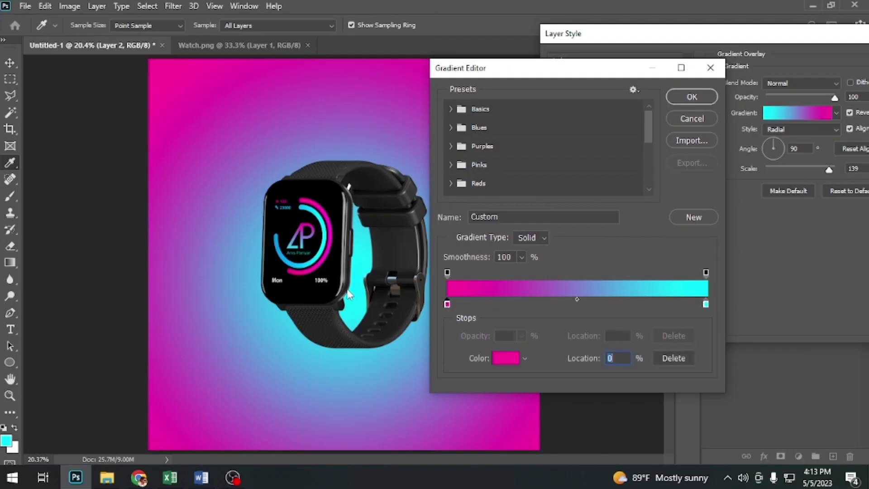
double_click(447, 304)
type("000000")
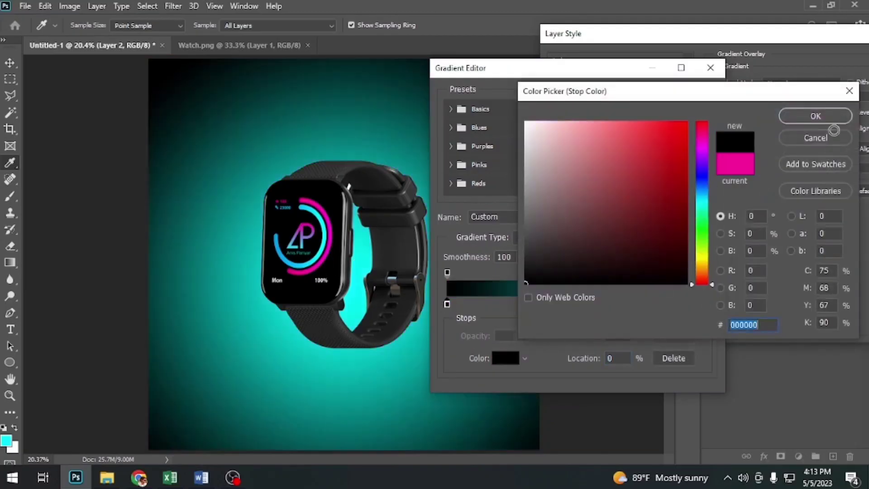
key("Return")
left_click(334, 303)
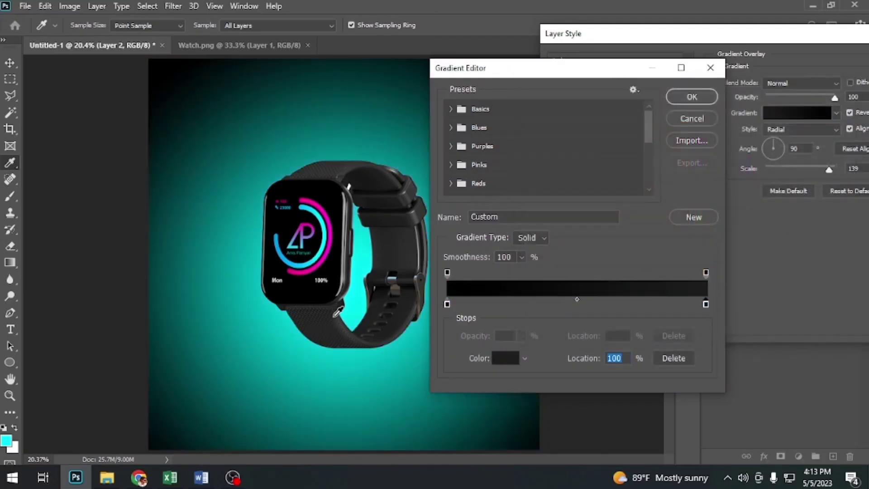
left_click(505, 358)
left_click(525, 245)
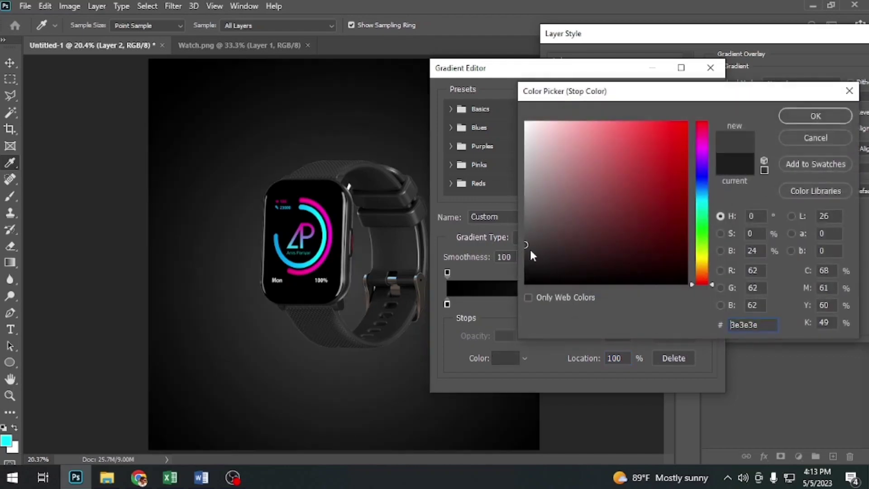
left_click(526, 255)
left_click(810, 117)
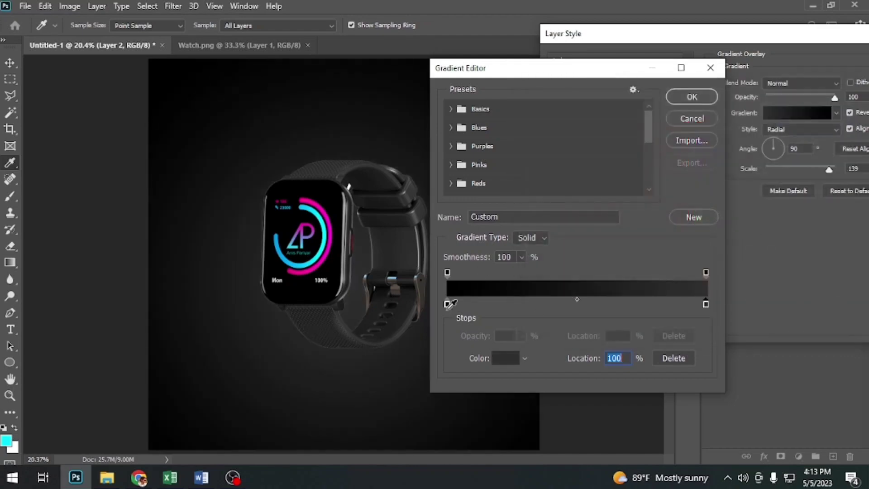
Set the gradient's start stop at location 0% to the dark grey 191919.
left_click(491, 357)
left_click(525, 274)
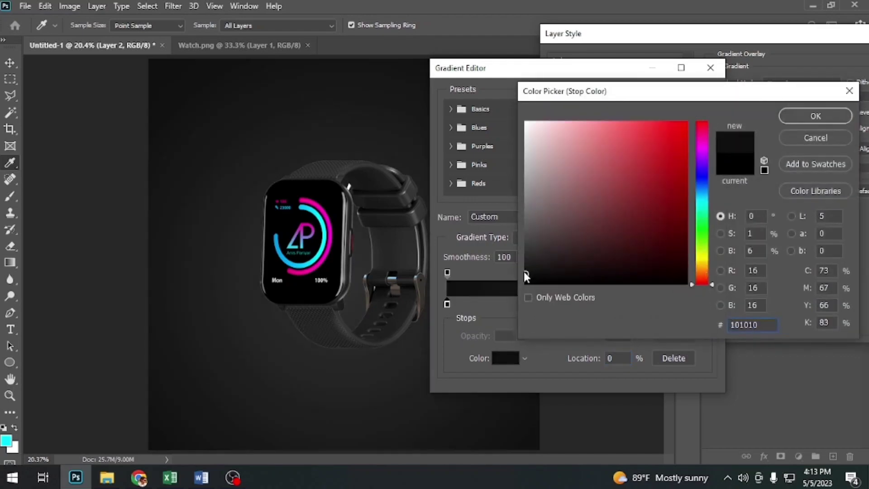
left_click(525, 268)
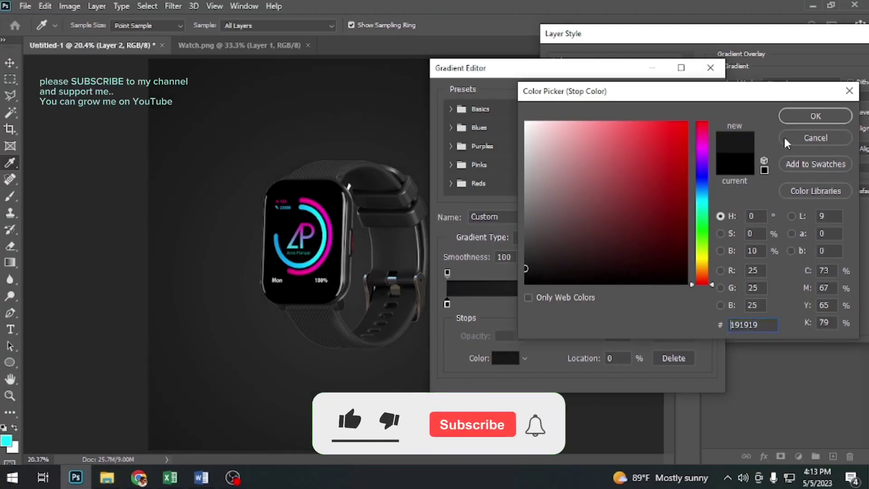
left_click(810, 117)
Set the gradient's end stop at location 100% to grey 464646 and apply the layer style.
left_click(706, 304)
left_click(506, 357)
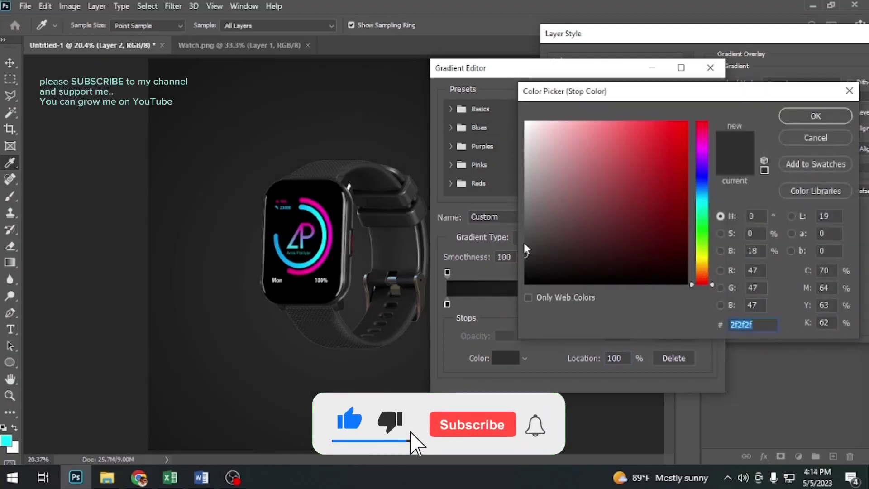
left_click(521, 248)
left_click(524, 240)
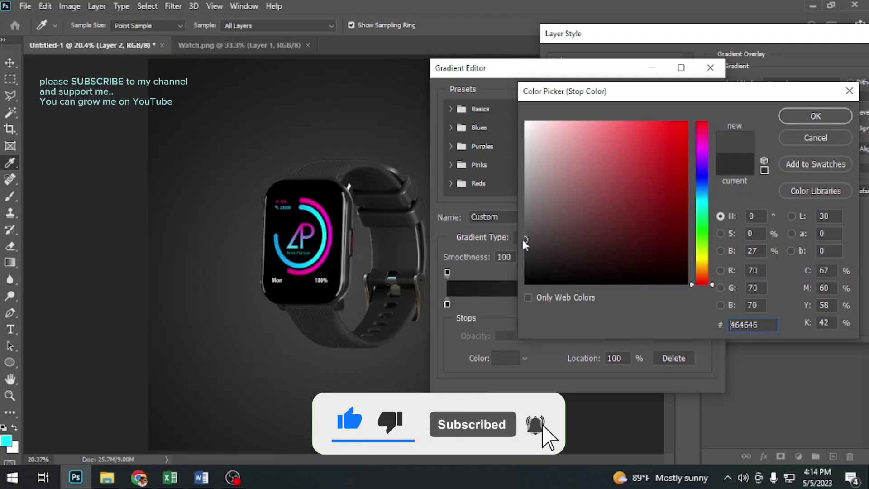
key("Return")
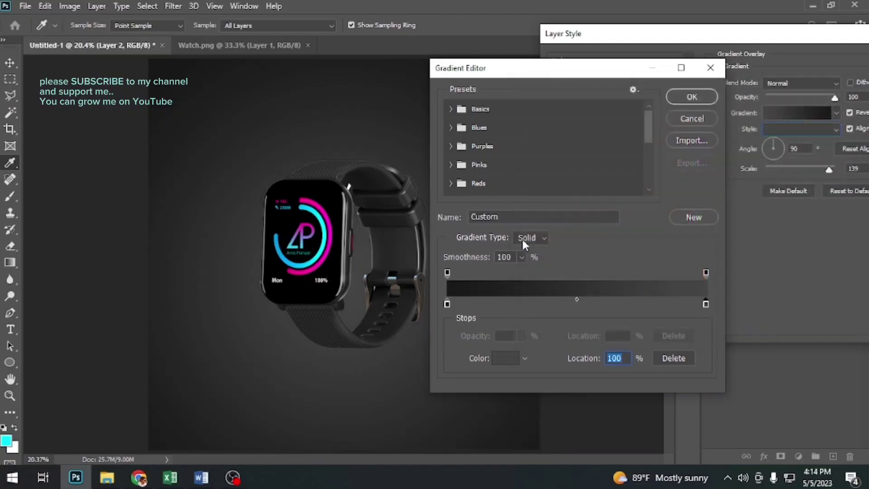
key("Return")
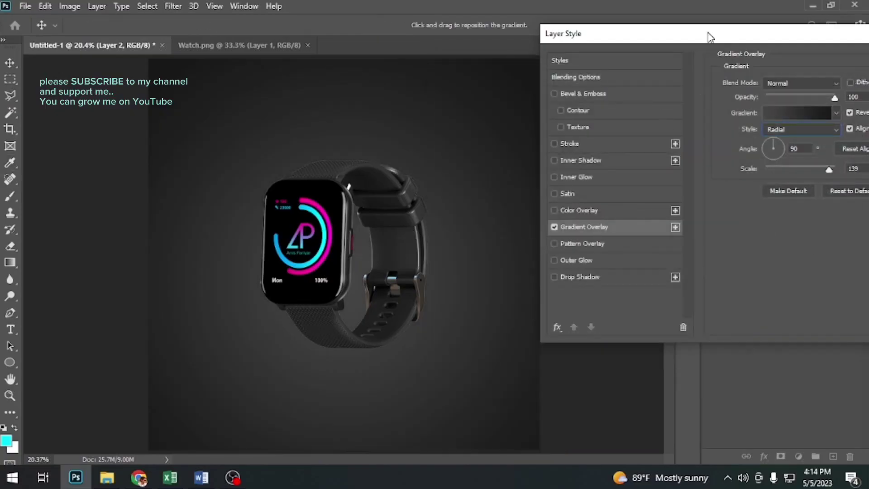
left_click_drag(709, 37, 616, 54)
left_click(865, 76)
Place a slightly smaller duplicate of the watch behind and to the left of the original.
left_click_drag(299, 256, 253, 267)
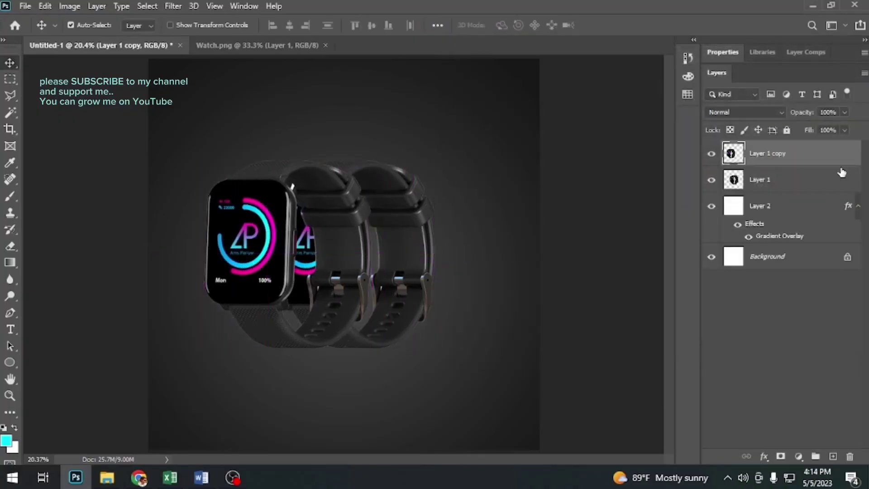
left_click_drag(837, 154, 810, 190)
key("ctrl+t")
left_click_drag(370, 162, 354, 168)
key("Return")
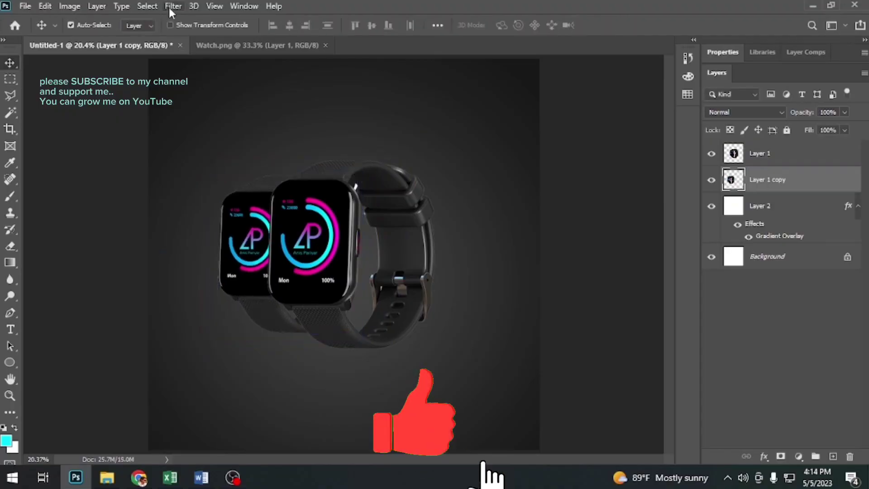
Apply a Gaussian Blur with a 4.9 pixel radius to the duplicate watch behind the original.
left_click(173, 6)
mouse_move(190, 150)
left_click(357, 198)
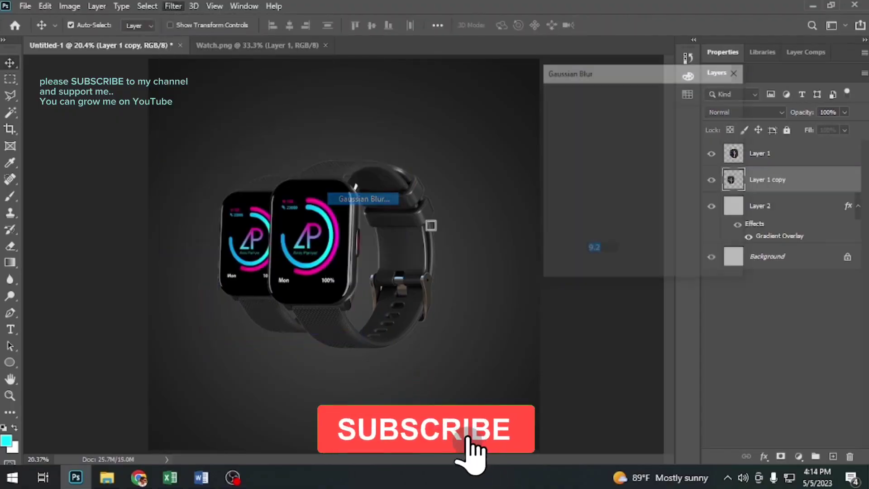
left_click_drag(606, 269, 583, 268)
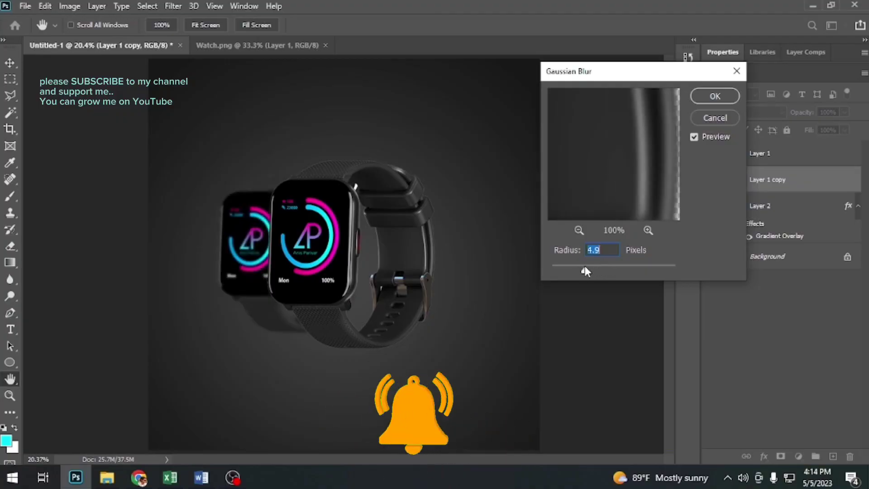
key("Return")
Scale both watches down slightly together.
left_click(325, 249, "shift")
key("ctrl+t")
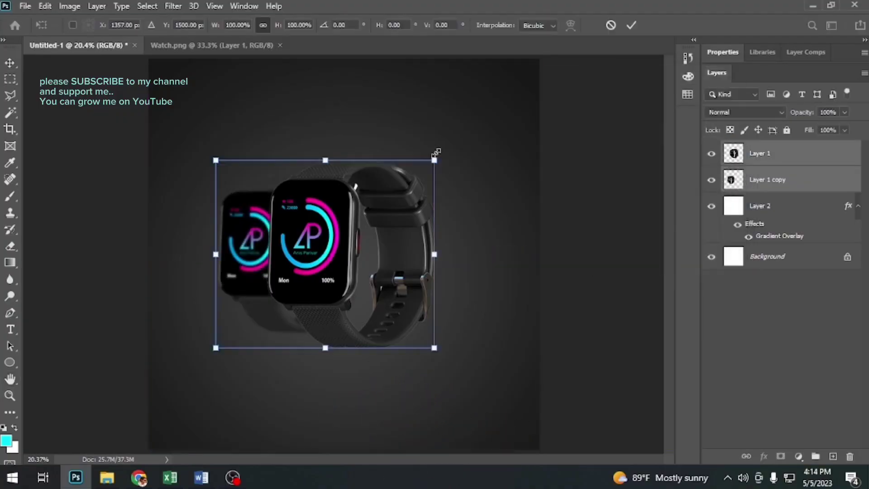
left_click_drag(437, 153, 432, 154)
key("Return")
left_click(570, 241)
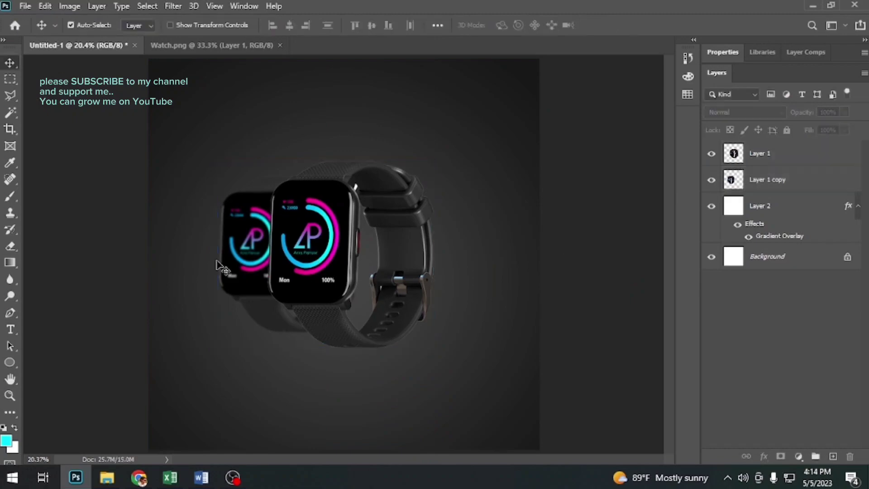
Move both watches a little to the left on the canvas and lock the gradient layer.
left_click(218, 260)
left_click(240, 262)
left_click(304, 256, "shift")
left_click_drag(303, 257, 283, 256)
left_click(790, 206)
left_click(786, 130)
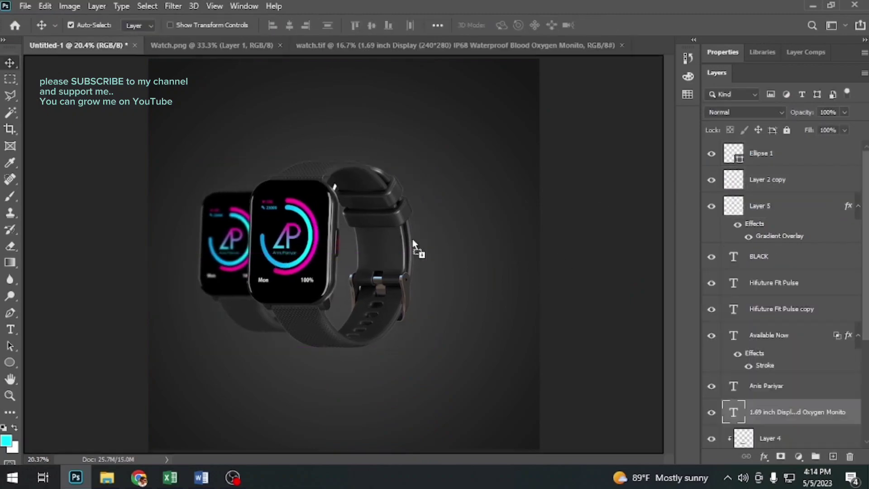
Place the feature-list text from watch.tif to the right of the watches and adjust the text and watches leftward.
left_click_drag(416, 246, 433, 317)
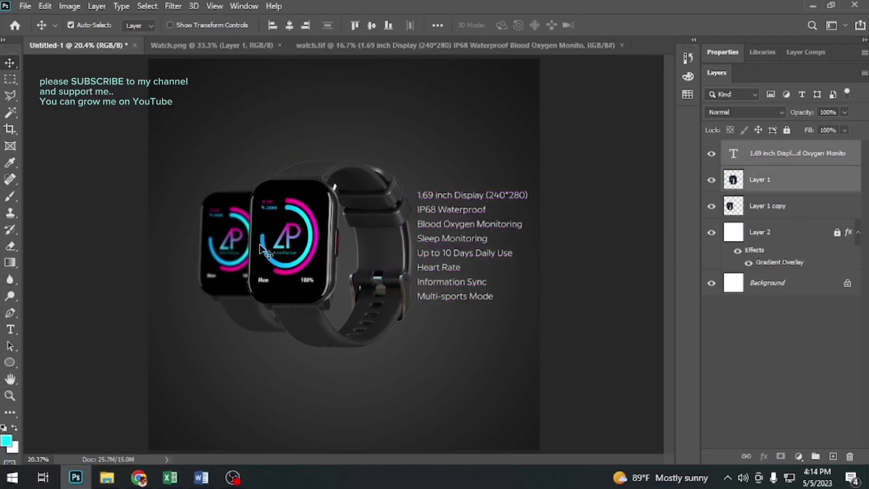
left_click(230, 242, "shift")
left_click_drag(277, 244, 260, 243)
left_click_drag(421, 238, 431, 239)
left_click(233, 251, "shift")
left_click(221, 245, "shift")
left_click_drag(250, 240, 245, 241)
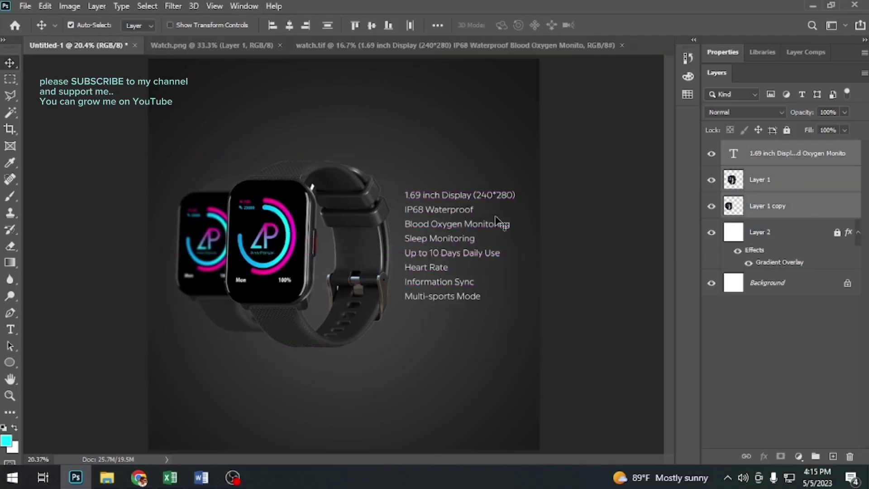
left_click(563, 219)
Draw a 22 px circle as a bullet before "1.69 inch Display" and sample the cyan of the watch's ring.
left_click(434, 246)
left_click(434, 245, "ctrl")
left_click(433, 245, "ctrl")
left_click(433, 245, "ctrl")
left_click_drag(433, 245, 426, 267)
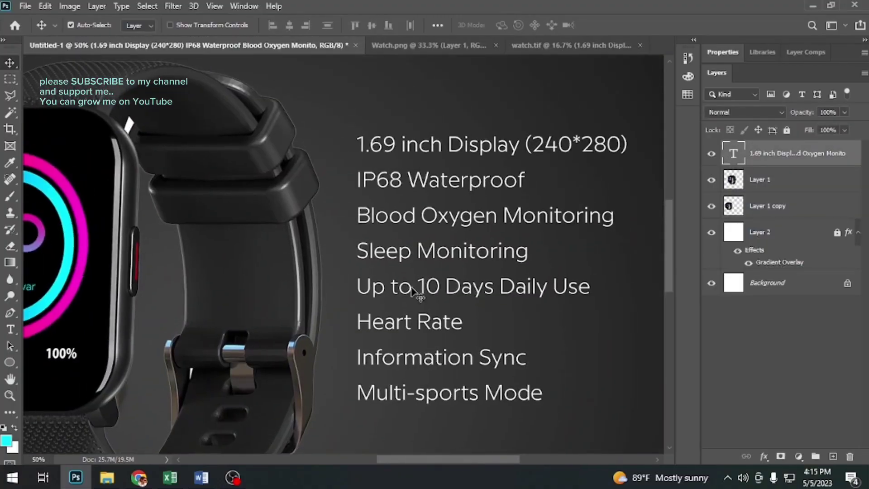
left_click(9, 362)
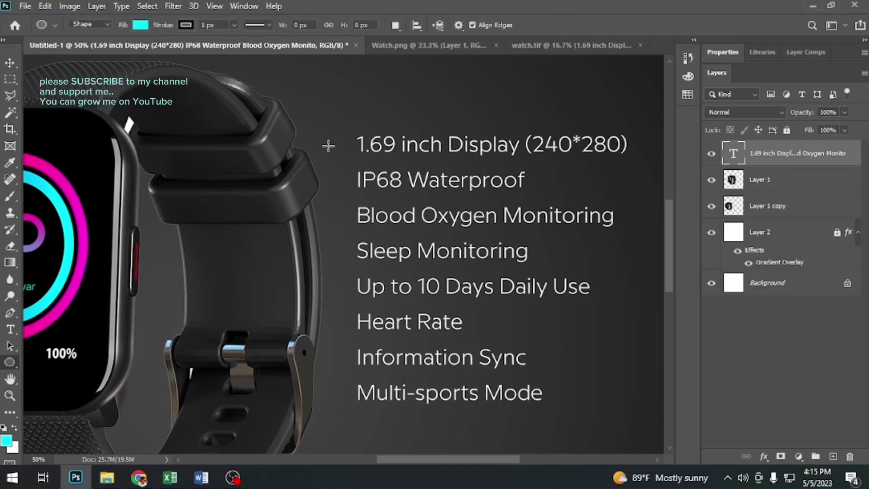
left_click_drag(344, 149, 345, 150)
key("i")
left_click(70, 215)
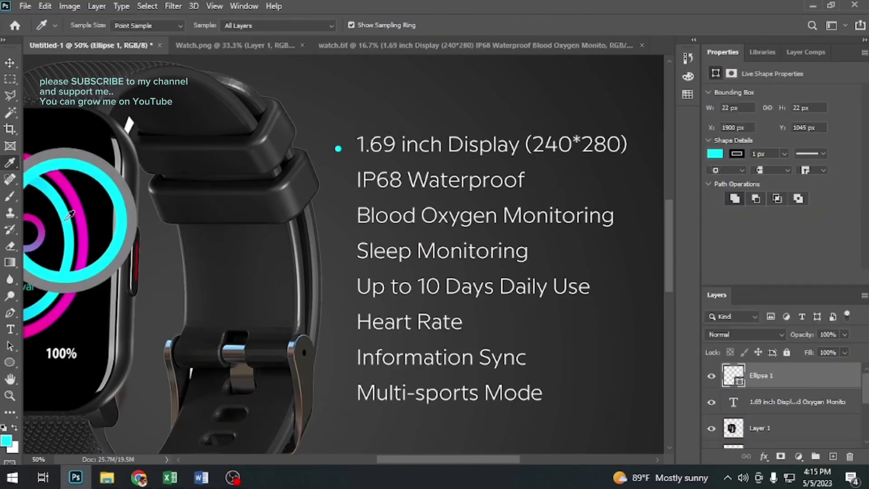
Move the bullet closer to the first feature line and resize it to 24 px.
left_click(372, 187, "ctrl")
left_click(372, 187, "ctrl")
left_click(373, 186, "ctrl")
key("v")
left_click_drag(240, 119, 287, 90)
key("ctrl+t")
key("Return")
key("ctrl+t")
key("Return")
Remove the bullet circle's stroke while keeping its cyan fill.
key("a")
left_click(191, 26)
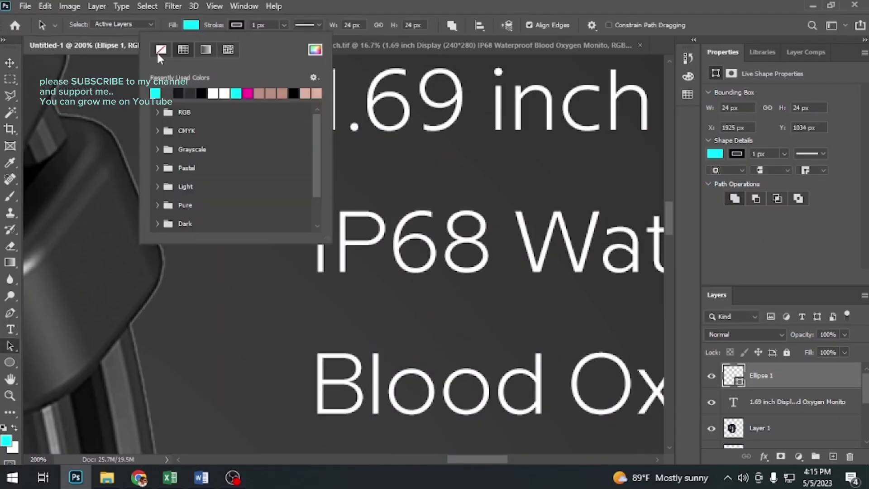
left_click(160, 50)
Duplicate the cyan bullet down the feature list, one before each line through "Multi-sports Mode".
left_click_drag(273, 222, 353, 104)
left_click_drag(292, 104, 288, 239)
left_click_drag(287, 238, 293, 380)
left_click_drag(293, 404, 307, 100)
left_click_drag(307, 83, 307, 226)
left_click_drag(309, 223, 312, 371)
left_click_drag(312, 372, 292, 297)
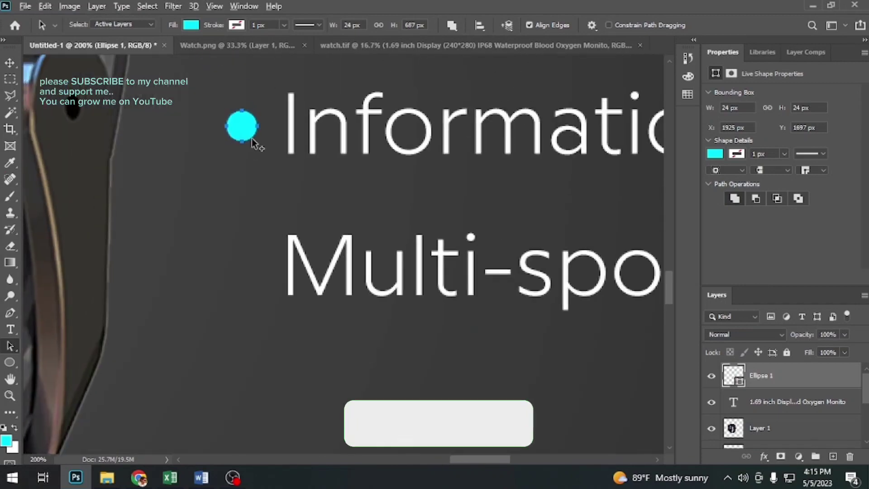
left_click_drag(248, 126, 247, 265)
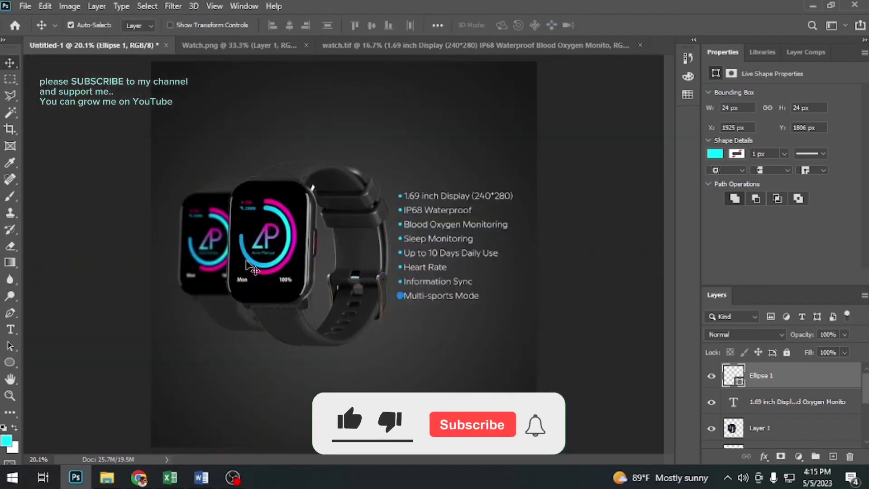
Select the feature text and its bullets together and nudge them slightly to the right.
left_click(480, 255)
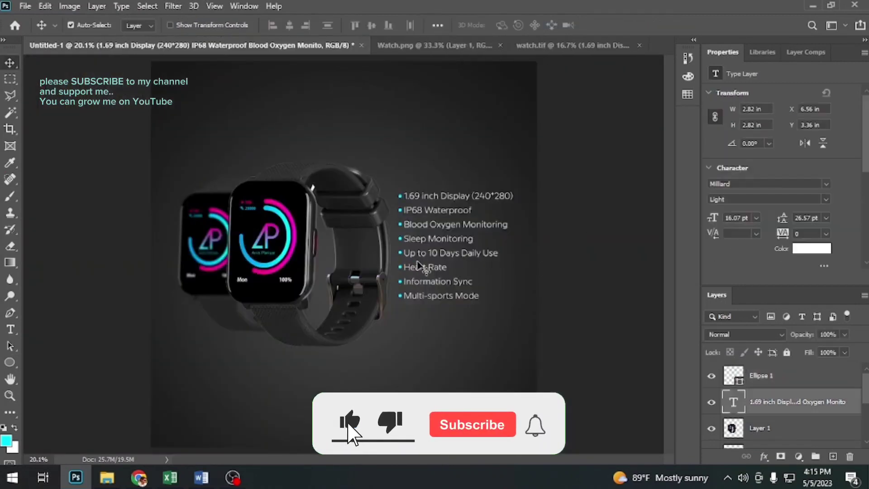
left_click(401, 252, "shift")
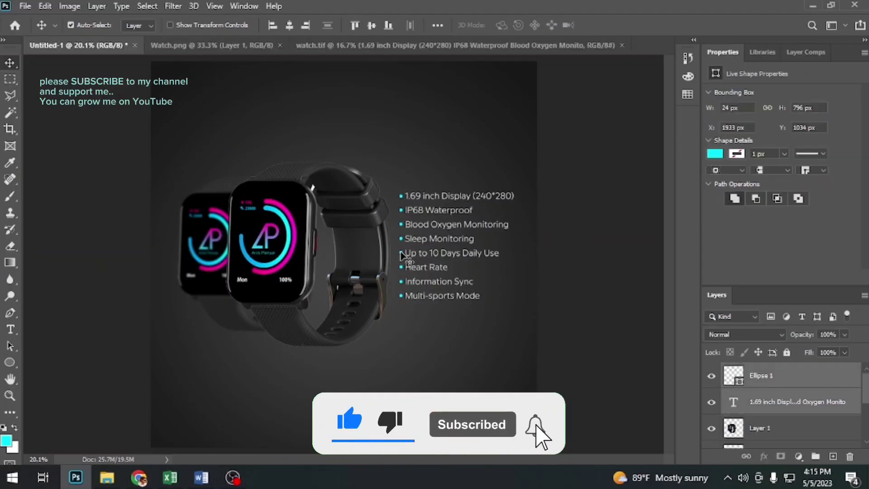
Scale the feature list and its bullets up slightly together and shift them down a little.
key("ctrl+t")
left_click_drag(512, 298, 515, 301)
key("Return")
key("shift+Down")
key("shift+Down")
key("shift+Down")
key("shift+Down")
key("shift+Down")
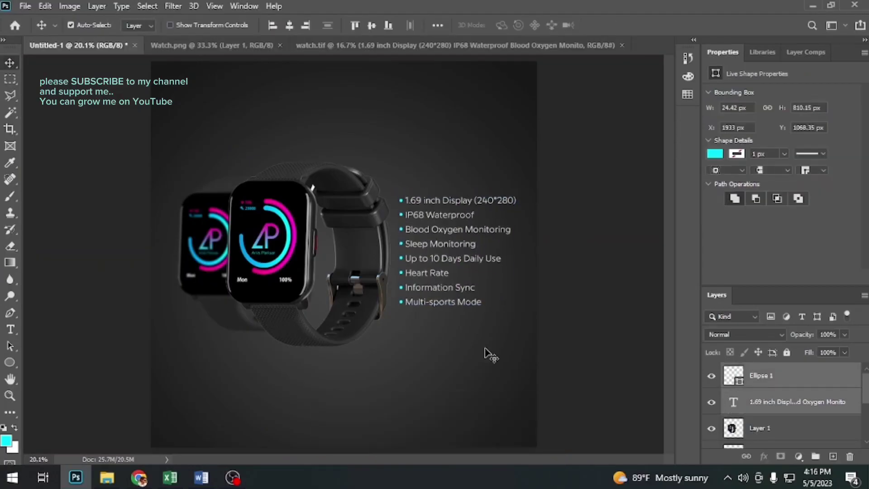
key("ctrl+0")
Add a white "Smart Watch" title above the watches and centre it horizontally on the canvas.
left_click(486, 347)
key("t")
left_click(291, 118)
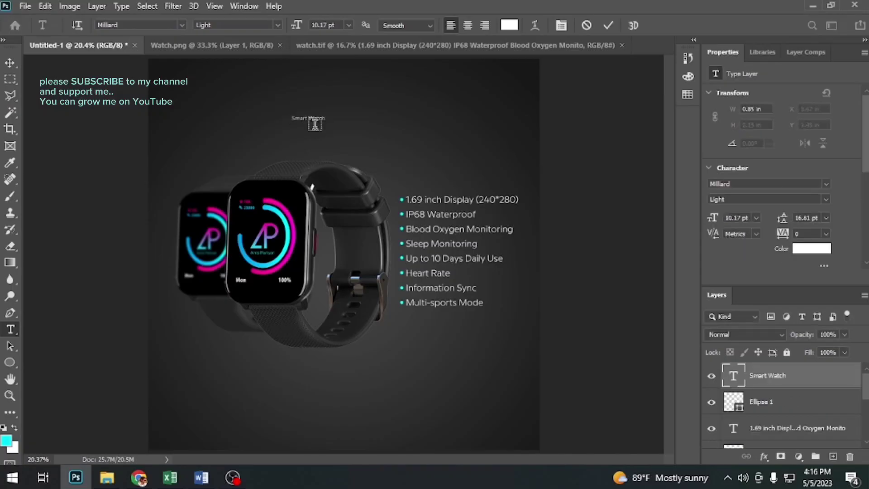
key("v")
key("ctrl+a")
left_click(287, 27)
key("ctrl+d")
Enlarge the "Smart Watch" title to about 34 pt.
key("ctrl+t")
left_click_drag(361, 113, 400, 106)
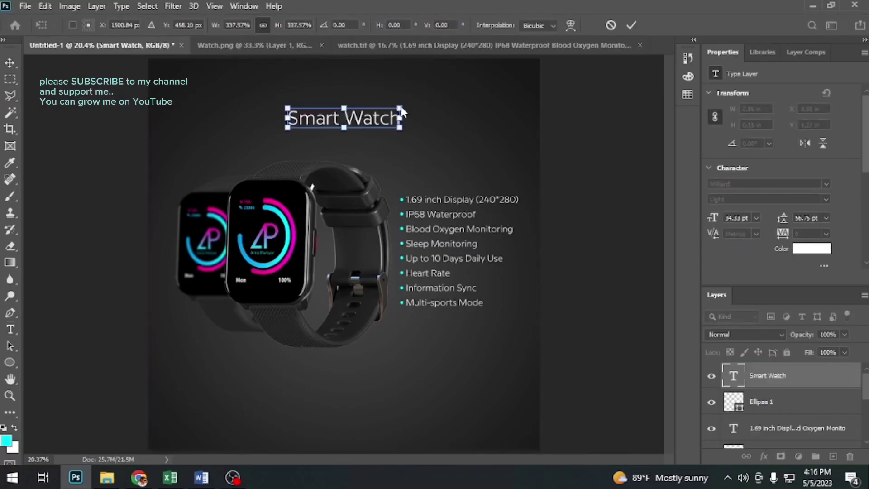
key("Return")
Set the whole "Smart Watch" title to the ExtraBold weight of the Millard font.
key("t")
left_click(321, 121)
key("ctrl+a")
key("ctrl+t")
left_click(829, 76)
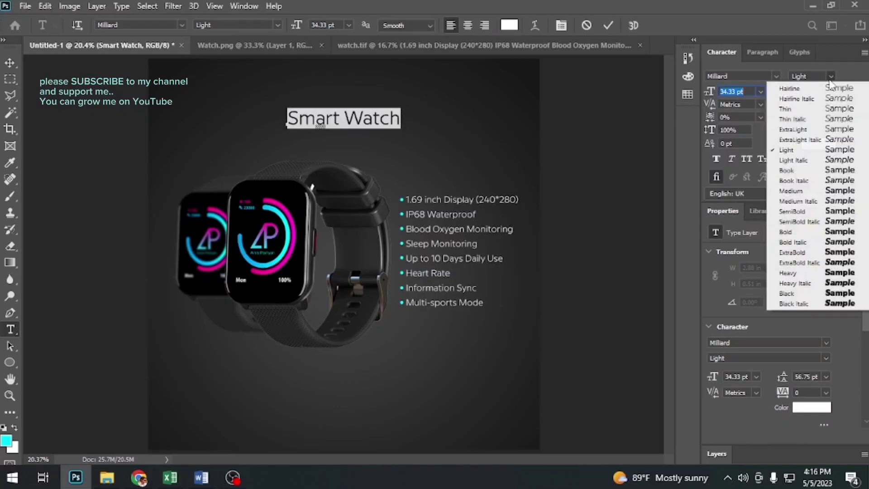
left_click(827, 243)
left_click(830, 76)
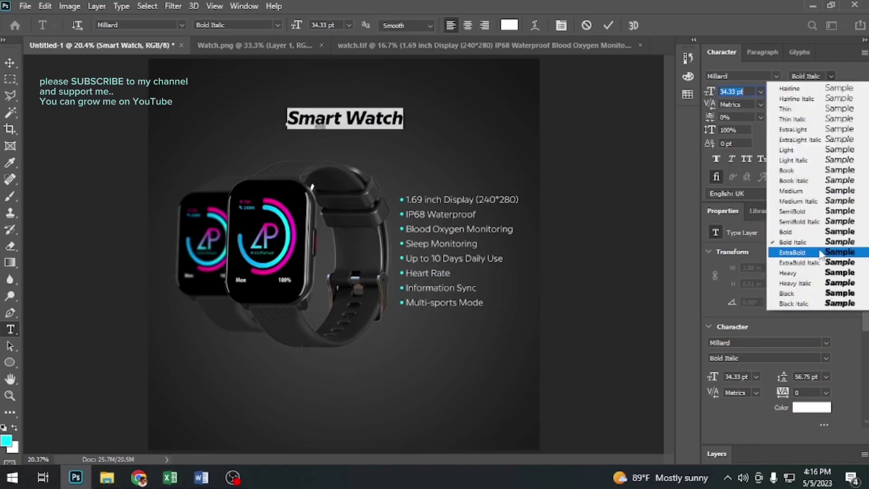
left_click(821, 253)
left_click(375, 120)
key("ctrl+Return")
Fill the title with the foreground cyan and centre it horizontally on the canvas.
key("i")
key("alt+BackSpace")
key("v")
key("ctrl+a")
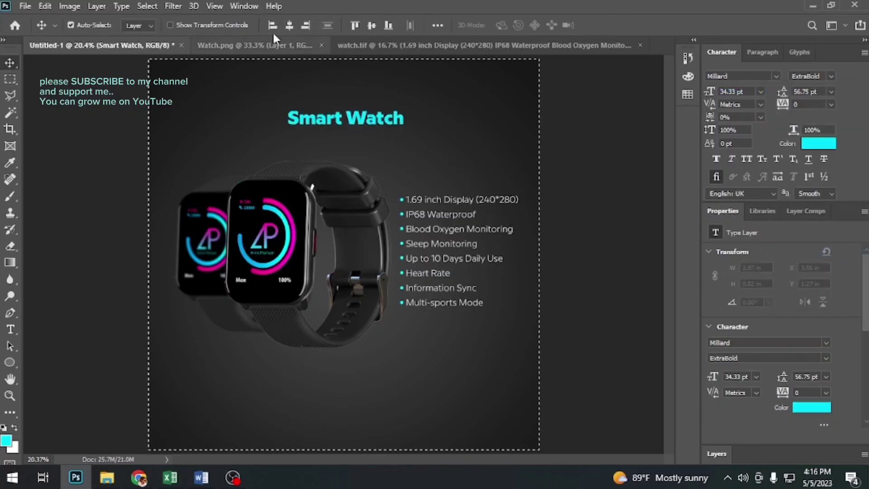
left_click(289, 25)
key("ctrl+d")
Recolour the title with the magenta sampled from the ring on the watch face.
key("i")
left_click(277, 195)
key("alt+BackSpace")
key("v")
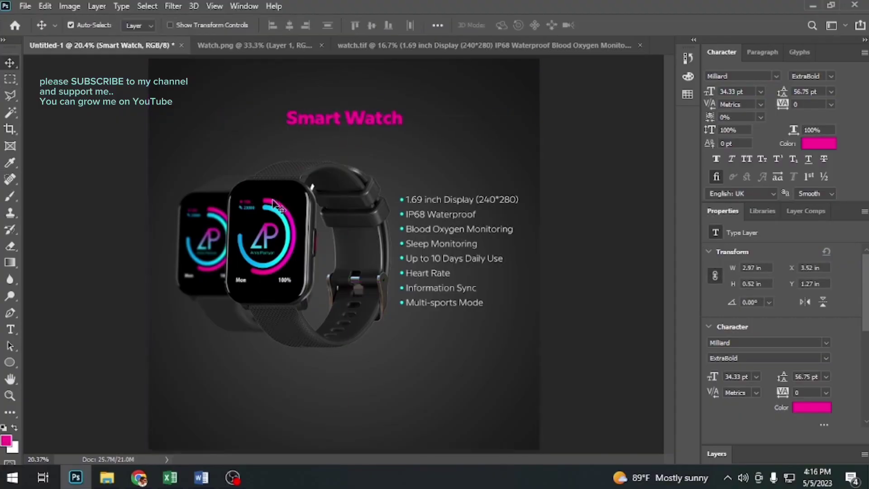
Enlarge the title to about 43 pt and fill it with white.
key("ctrl+t")
left_click_drag(412, 110, 425, 103)
key("Return")
key("ctrl+BackSpace")
Nudge the title upward toward the poster's upper edge in large increments.
key("shift+Up")
key("shift+Up")
key("shift+Up")
key("shift+Up")
key("shift+Up")
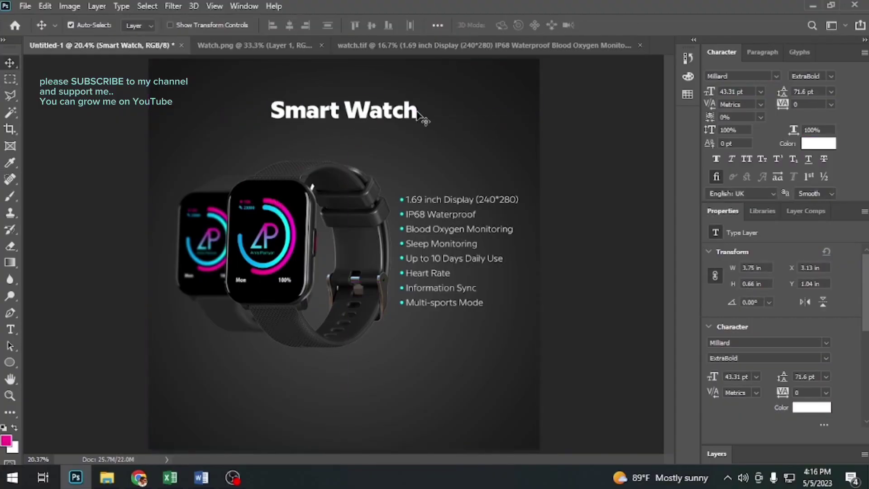
key("shift+Up")
Format the title in all caps with the SemiBold weight and a tracking of 120.
key("t")
left_click(383, 102)
key("ctrl+a")
key("ctrl+shift+k")
left_click(831, 76)
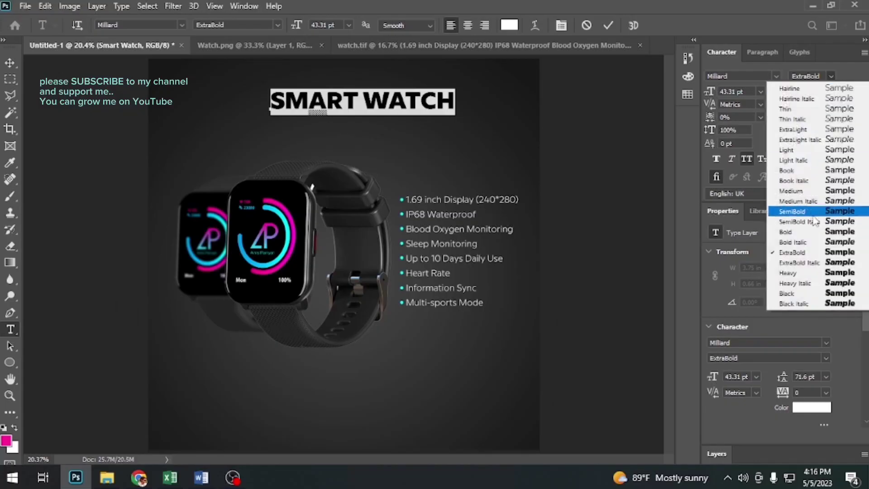
left_click(813, 233)
left_click(831, 77)
left_click(812, 206)
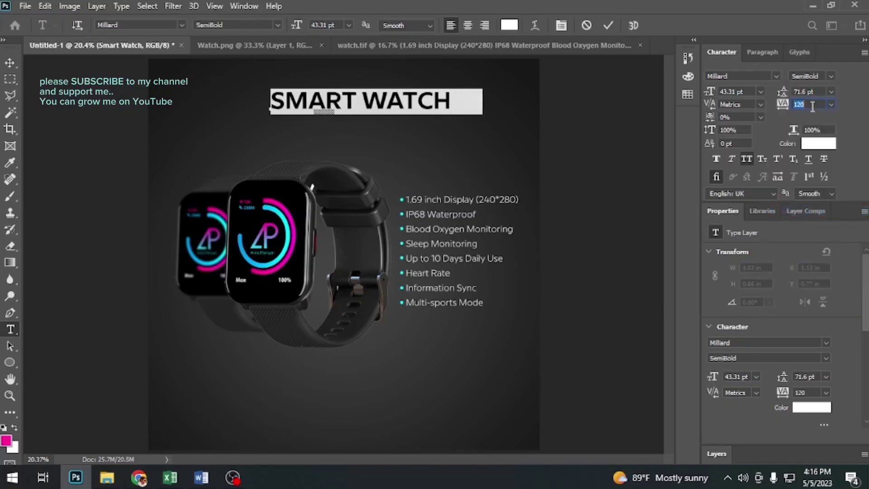
left_click(443, 105)
key("ctrl+Return")
Centre the widened title horizontally on the canvas.
key("v")
key("ctrl+a")
left_click(292, 27)
key("ctrl+d")
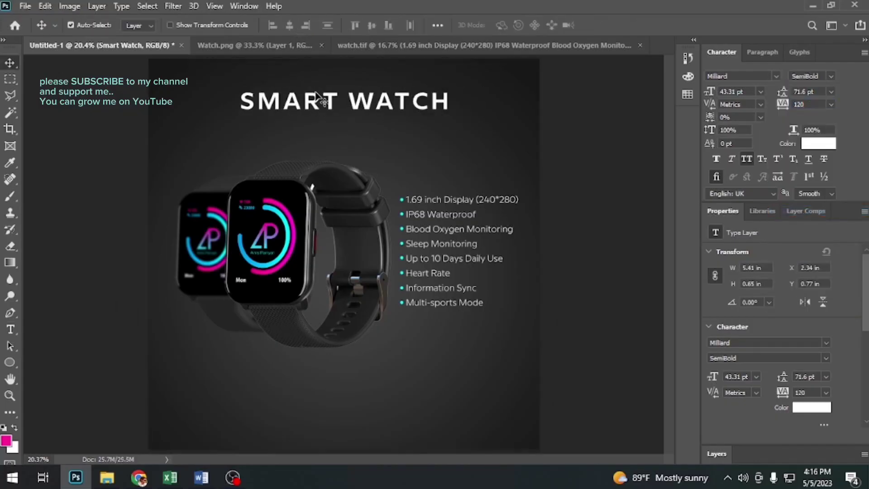
Duplicate the title directly below the original and replace the copy's text with "with Best Specification".
left_click_drag(317, 95, 323, 118)
key("t")
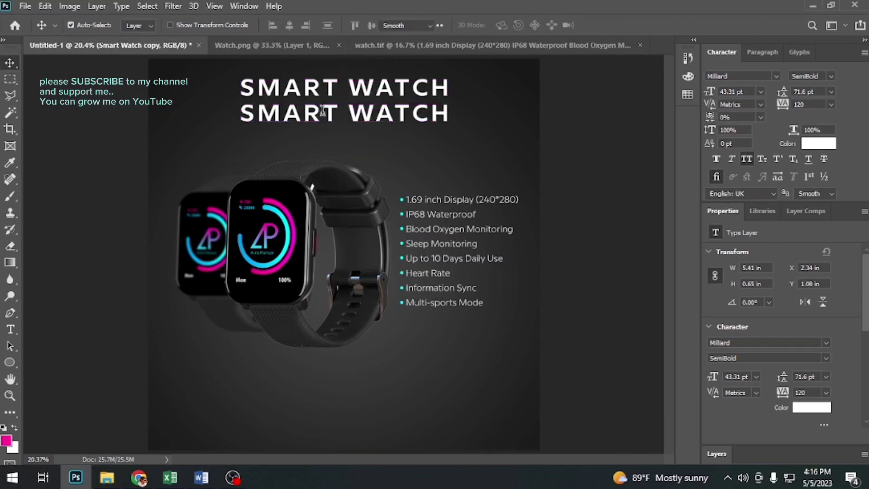
double_click(322, 111)
type("NOW")
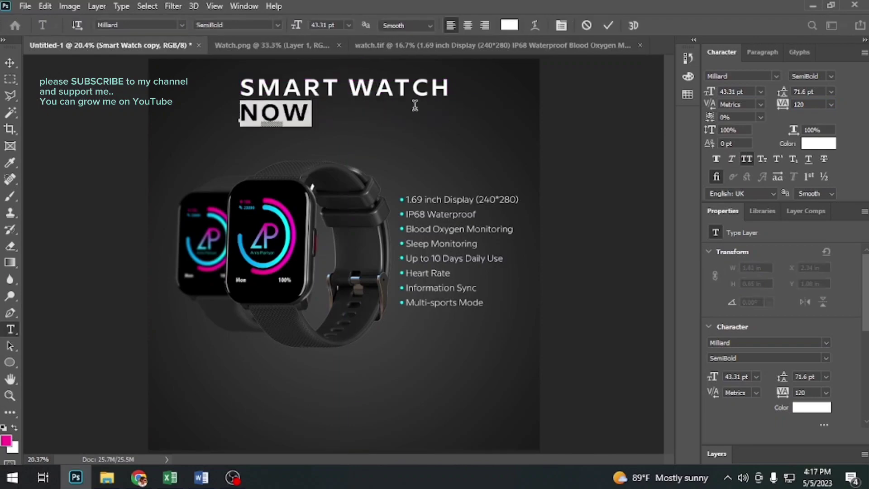
type("WITH BEST SPECIFICATIONS")
Set the subtitle to the Book weight with tracking 0 and turn off its all caps formatting.
key("ctrl+a")
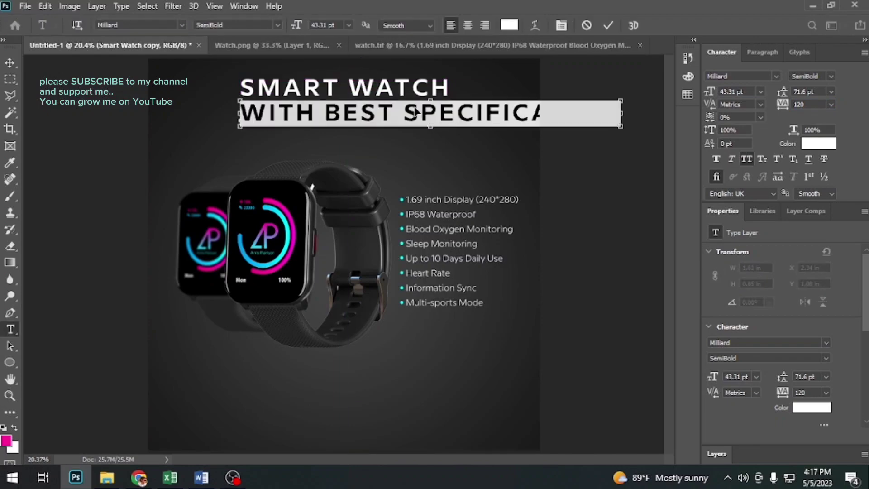
type("0")
left_click(809, 76)
left_click(837, 167)
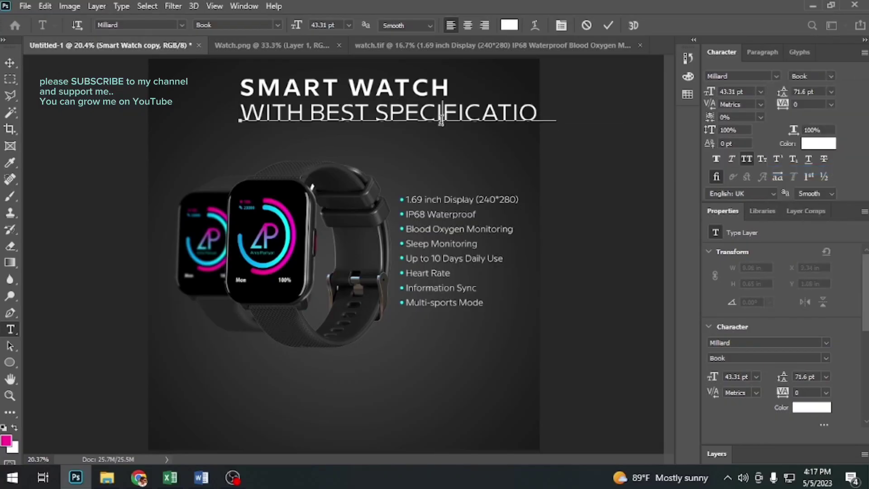
left_click(746, 160)
left_click(404, 117)
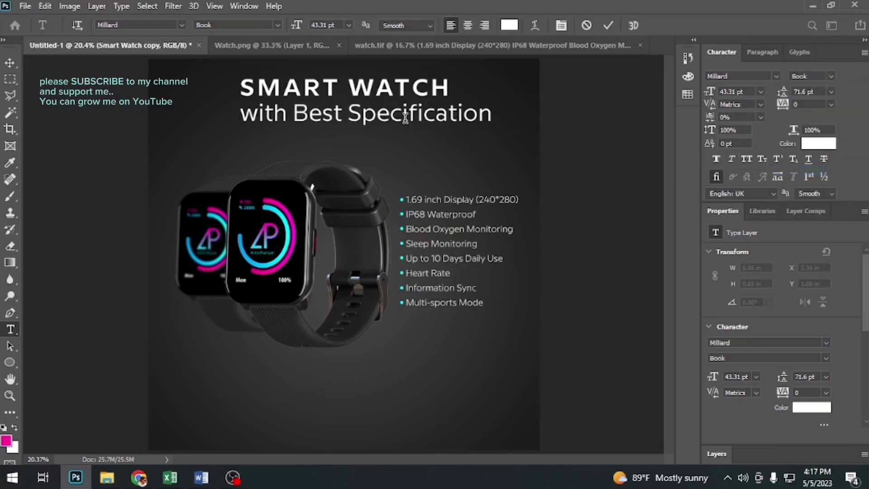
key("ctrl+Return")
Centre the subtitle under the title and shrink it to about 24 pt.
key("v")
left_click(289, 25)
key("ctrl+t")
left_click_drag(471, 113, 393, 92)
key("Return")
key("ctrl+t")
key("Return")
Select the title and subtitle together and scale both down slightly.
left_click(393, 87, "shift")
key("ctrl+t")
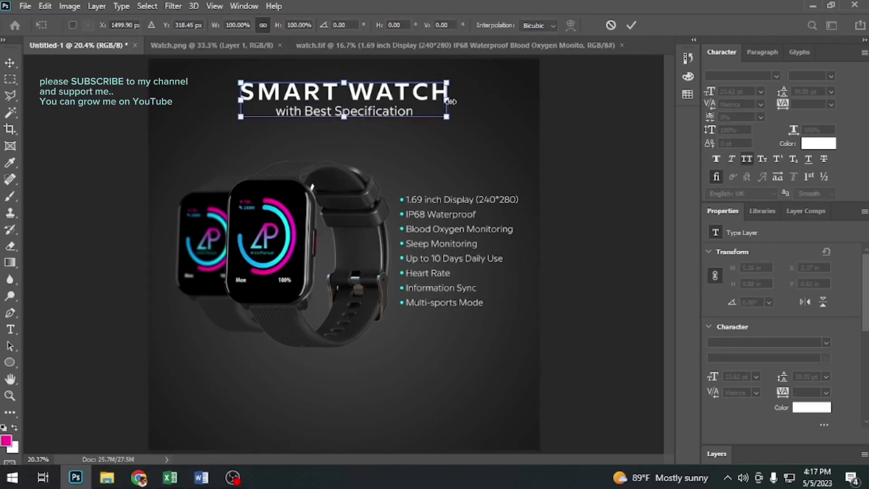
left_click_drag(449, 99, 444, 99)
key("Return")
Change the title's weight to Bold and centre it horizontally on the canvas again.
left_click(391, 91)
left_click(831, 76)
left_click(829, 231)
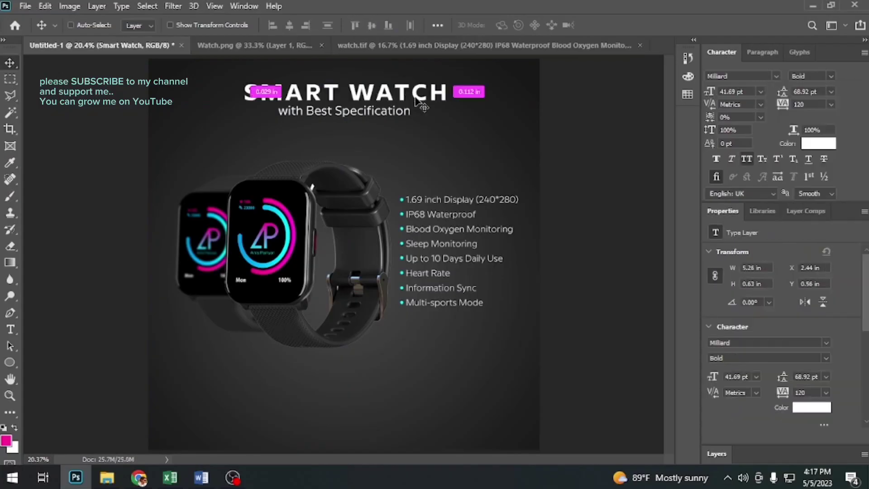
key("ctrl+a")
key("a")
key("v")
left_click(288, 26)
Duplicate the subtitle below the watches and change the copy's text to "Book Now".
left_click(339, 111)
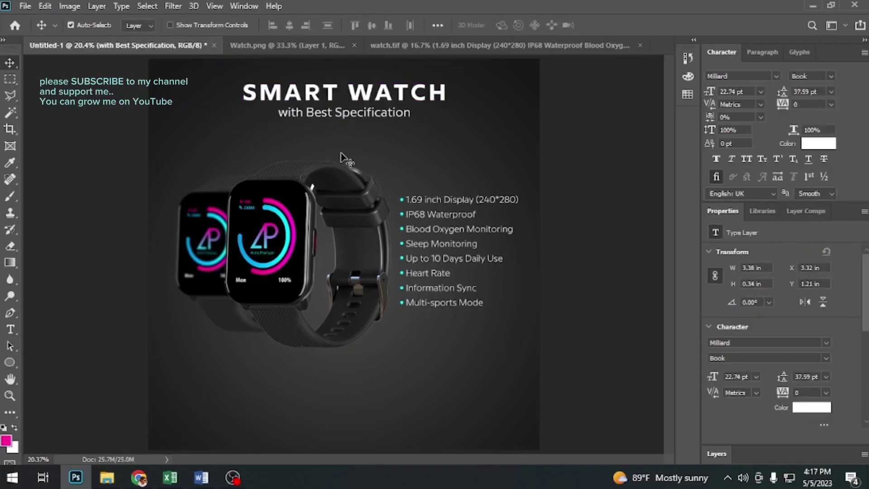
left_click_drag(338, 116, 353, 382)
double_click(353, 381)
key("ctrl+Return")
key("v")
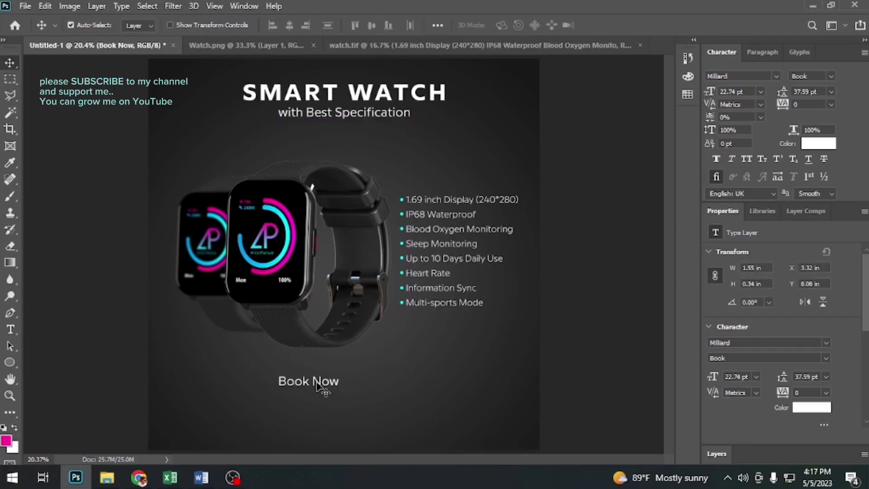
Draw a rounded rectangle about 767 × 168 px with 80 px corners around "Book Now", with white fill and no outline.
left_click(10, 362)
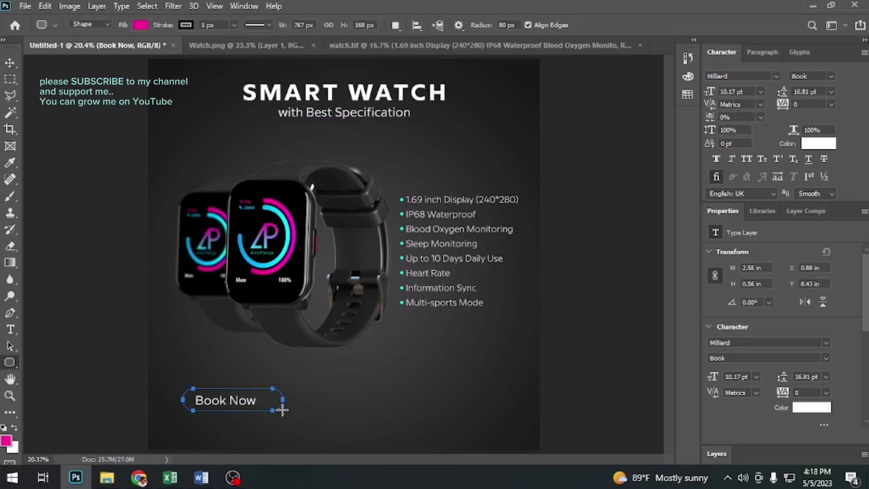
left_click_drag(283, 410, 283, 410)
key("v")
key("u")
left_click(186, 26)
left_click(113, 48)
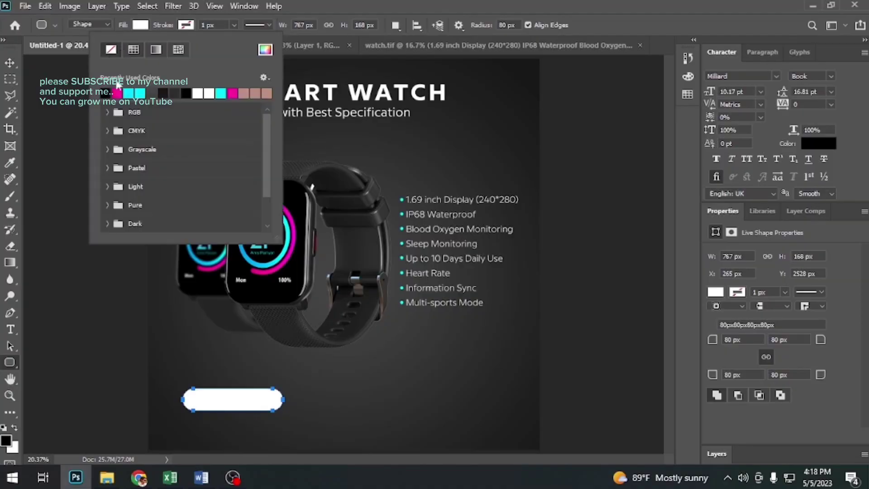
Hide the rounded rectangle's white fill by lowering its This Layer highlight limit under Blend If.
double_click(723, 211)
double_click(852, 312)
left_click_drag(707, 273, 639, 272)
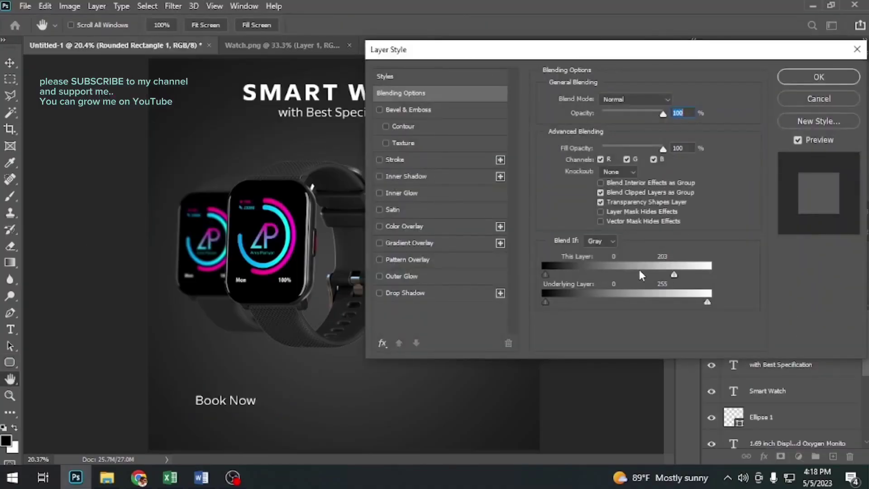
Add a cyan-to-magenta gradient Stroke effect to the rounded rectangle.
left_click(423, 159)
left_click(601, 173)
left_click(599, 189)
left_click(599, 190)
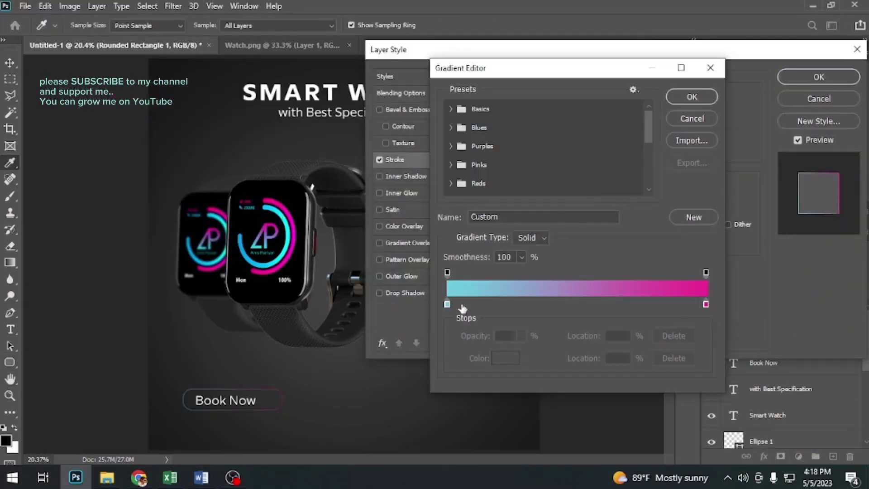
left_click(690, 97)
key("Return")
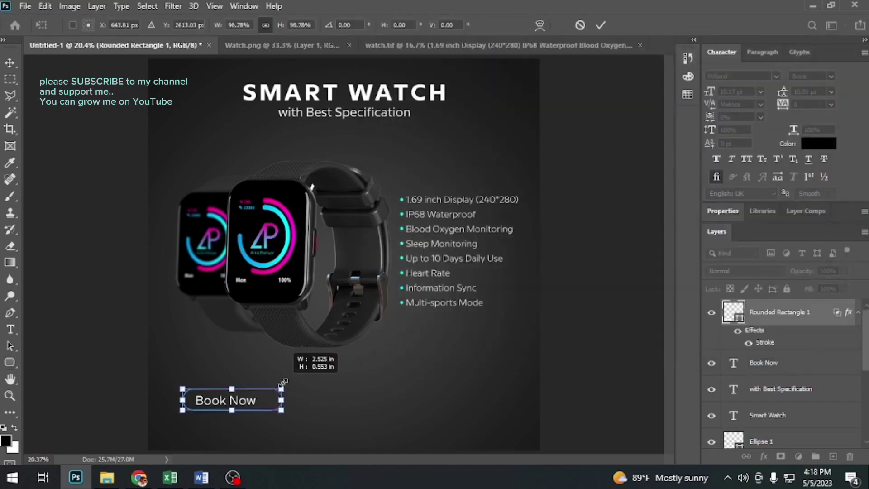
Sample cyan as the foreground colour and move the rounded rectangle's layer to just above the background.
key("v")
scroll(283, 383, "up", 2)
key("i")
left_click(127, 411)
key("v")
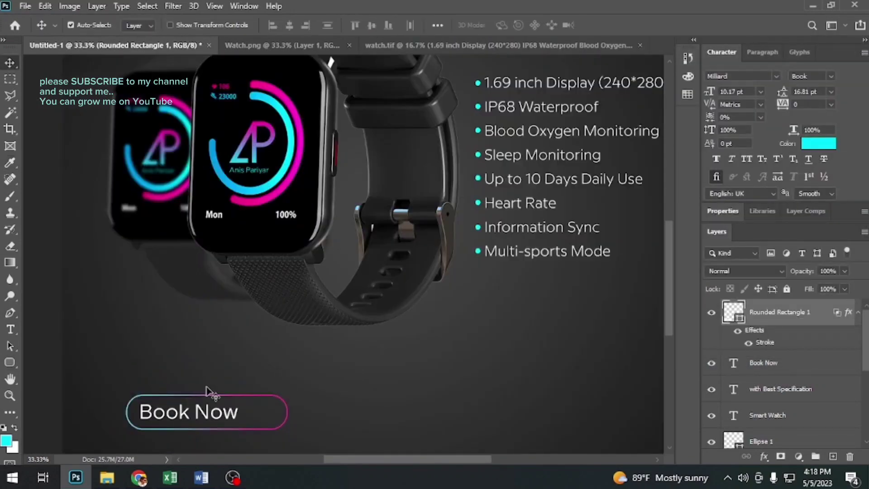
key("alt+BackSpace")
key("ctrl+shift+[")
key("ctrl+]")
Fill the "Book Now" text with the sampled cyan and move the button to the poster's lower right area.
left_click(232, 415, "ctrl")
key("alt+BackSpace")
key("ctrl+0")
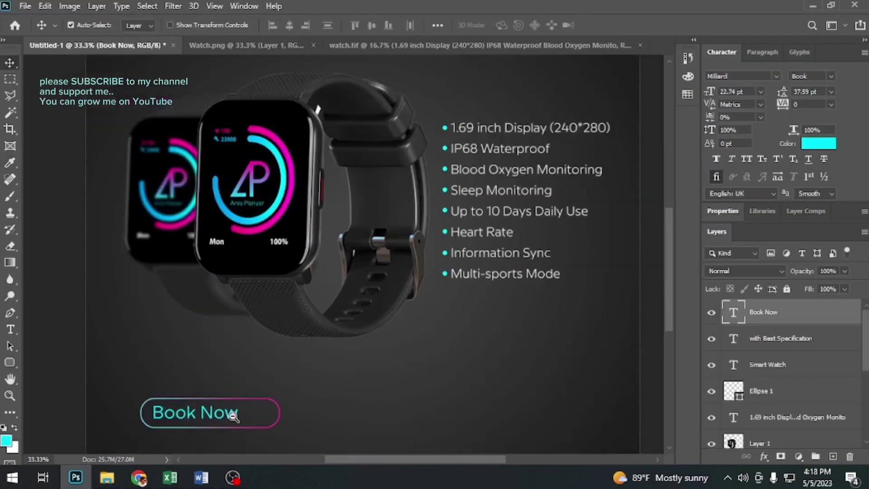
left_click_drag(337, 371, 419, 422)
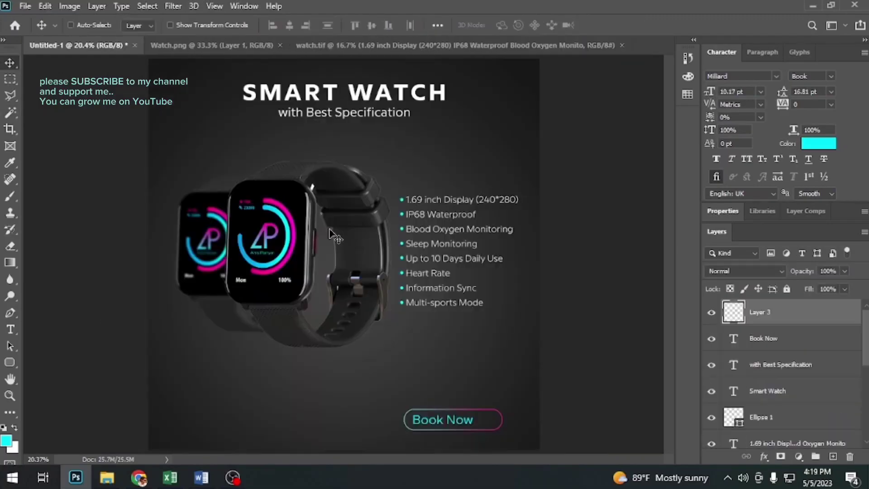
Fill the click icon with magenta sampled from the watch face and place it after the text inside the button.
key("i")
left_click(279, 264)
key("alt+BackSpace")
key("ctrl+d")
key("v")
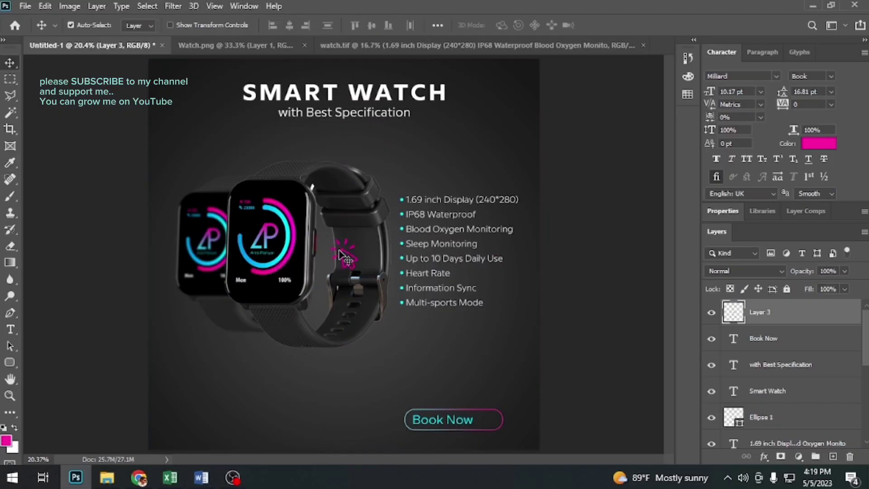
left_click_drag(485, 405, 485, 409)
left_click(356, 384)
Duplicate the "Book Now" text below the watches as two separate lines, the person's name and "FitPlus Watch".
left_click_drag(436, 421, 204, 420)
key("Tab")
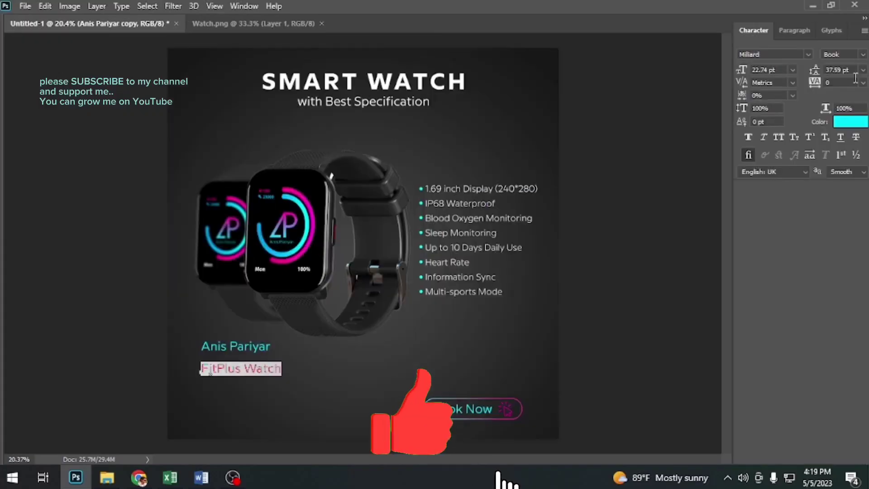
key("ctrl+Return")
key("Tab")
Set the "FitPlus Watch" line to the Bold weight and fill it with white.
left_click(254, 379)
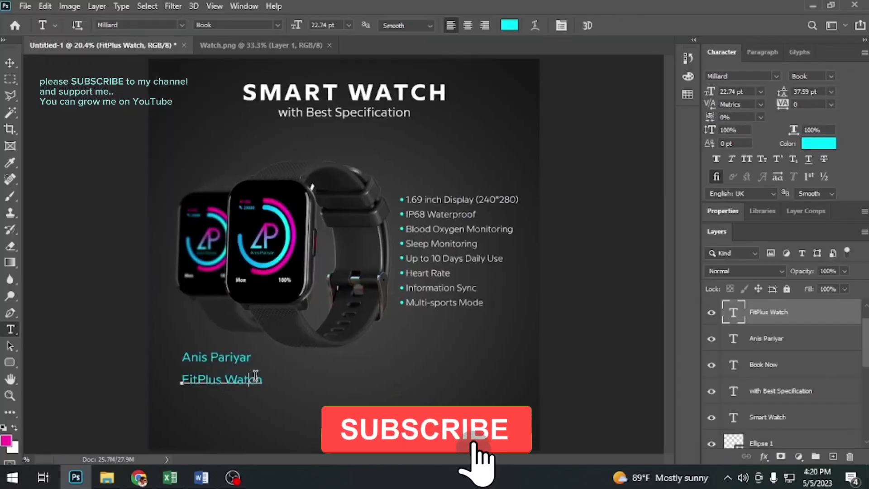
key("ctrl+a")
left_click(831, 76)
left_click(785, 231)
key("ctrl+Return")
key("ctrl+BackSpace")
Colour "Fit" magenta and "Plus" cyan, sampling both colours from the watch face.
left_click_drag(198, 379, 163, 378)
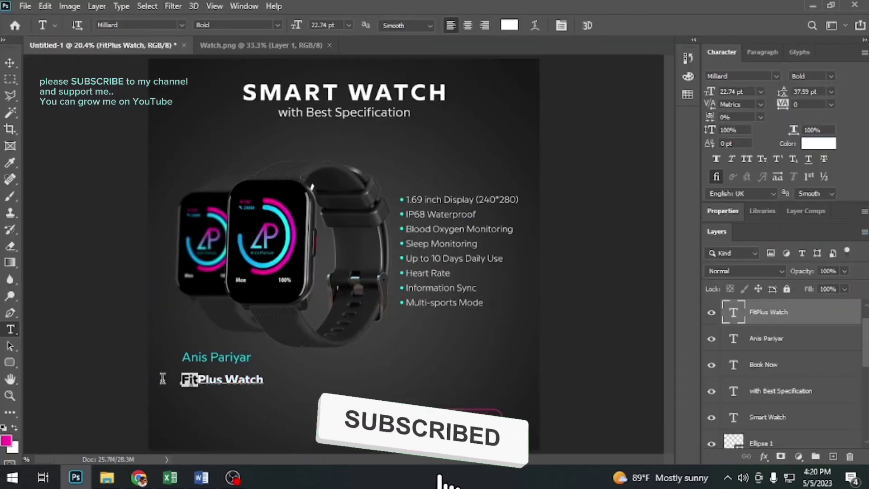
left_click(509, 25)
left_click(269, 199)
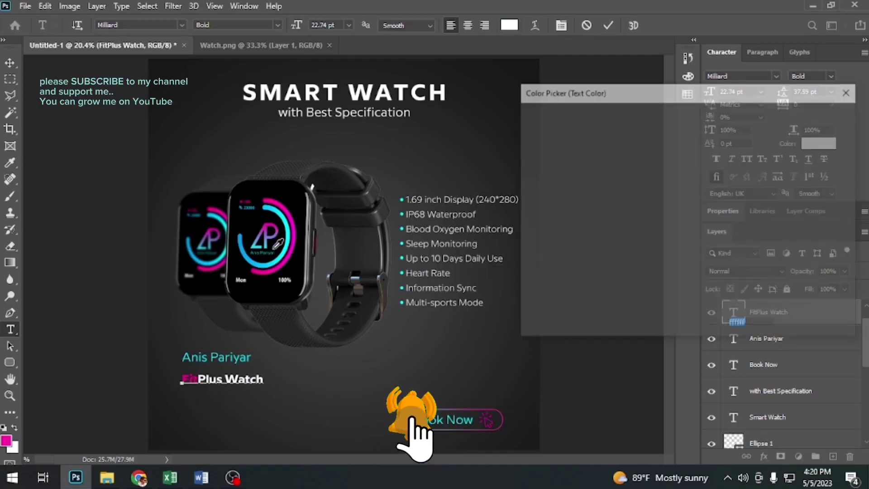
left_click(290, 242)
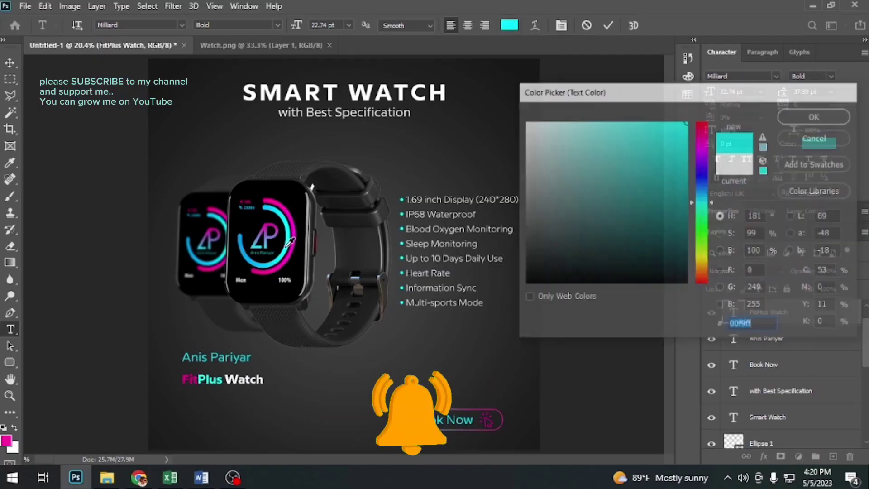
key("ctrl+Return")
Select the name line and "FitPlus Watch" together and enlarge them to about 26 pt.
key("v")
left_click_drag(223, 383, 268, 384)
left_click(222, 357, "shift")
key("ctrl+t")
key("Return")
left_click_drag(210, 362, 241, 352)
key("ctrl+z")
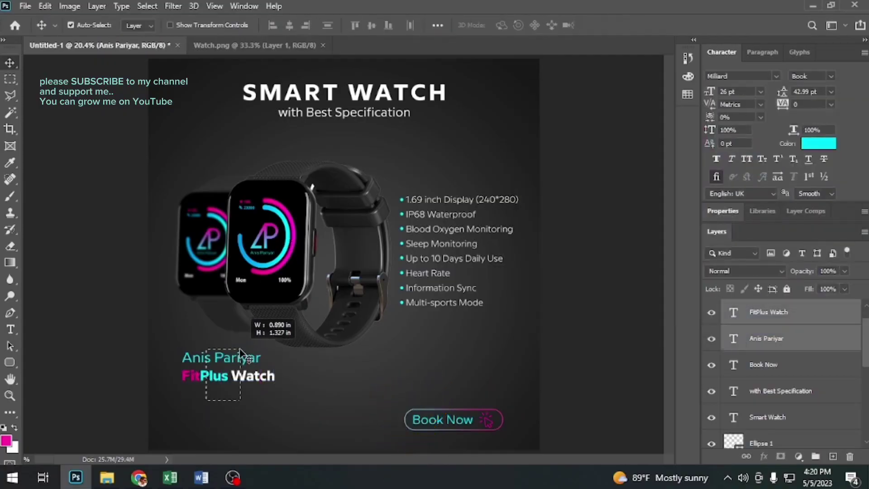
Enlarge the name line and "FitPlus Watch" to about 29 pt and move them down level with the "Book Now" button.
key("ctrl+t")
left_click_drag(275, 383, 285, 387)
key("Return")
left_click_drag(212, 381, 212, 423)
Fill the name line with white and resize it to about 19 pt above a slightly enlarged "FitPlus Watch".
left_click(267, 400)
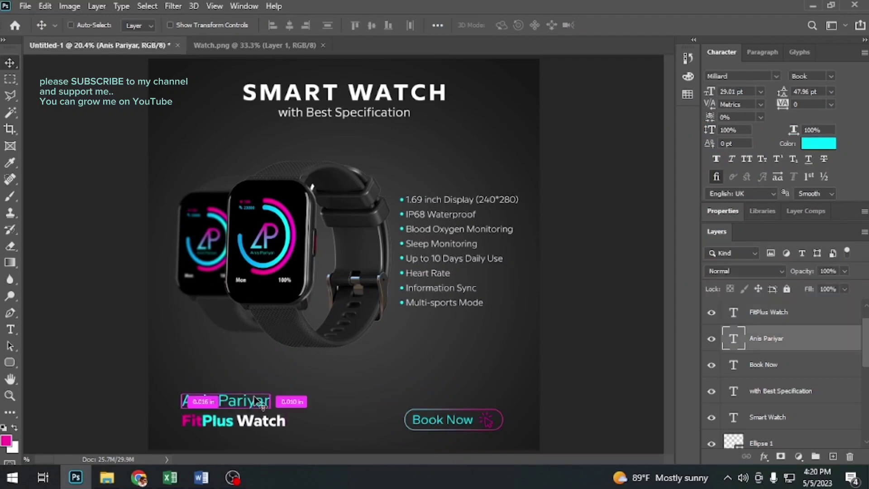
key("ctrl+t")
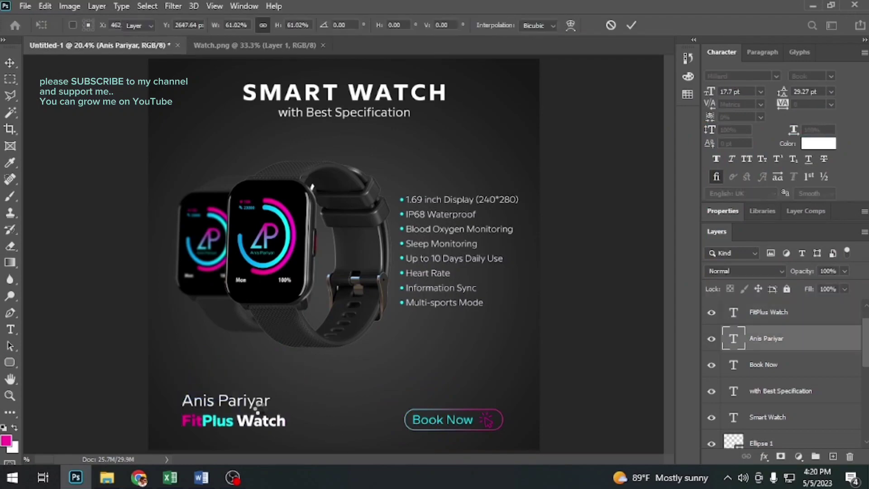
key("ctrl+t")
left_click_drag(202, 391, 295, 416)
key("Return")
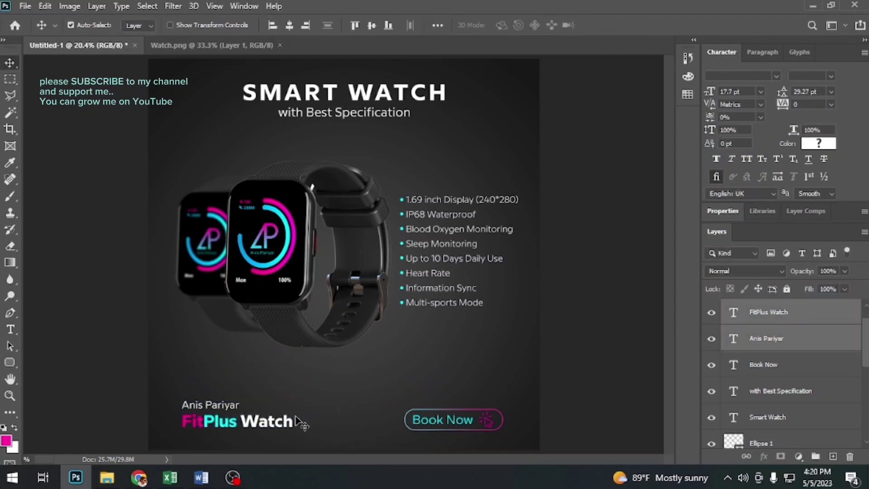
Nudge the rear and front watches slightly to the right and save the poster as a PSD file.
left_click(234, 337)
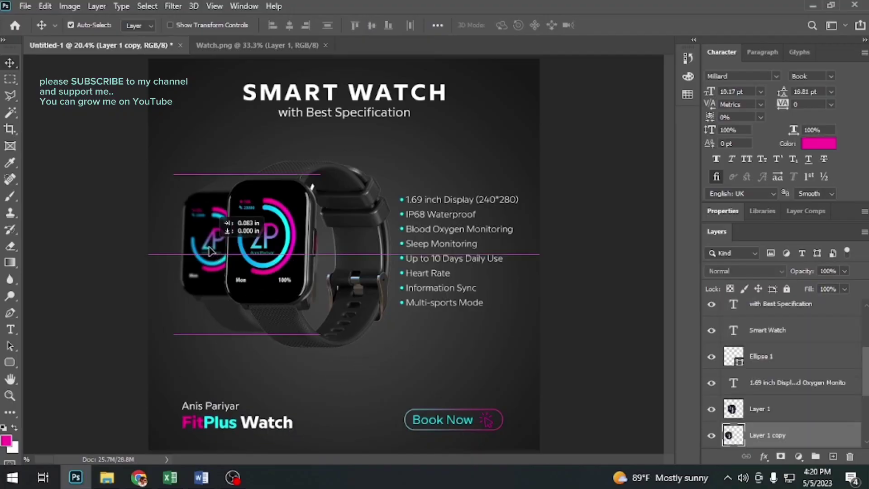
key("ctrl+s")
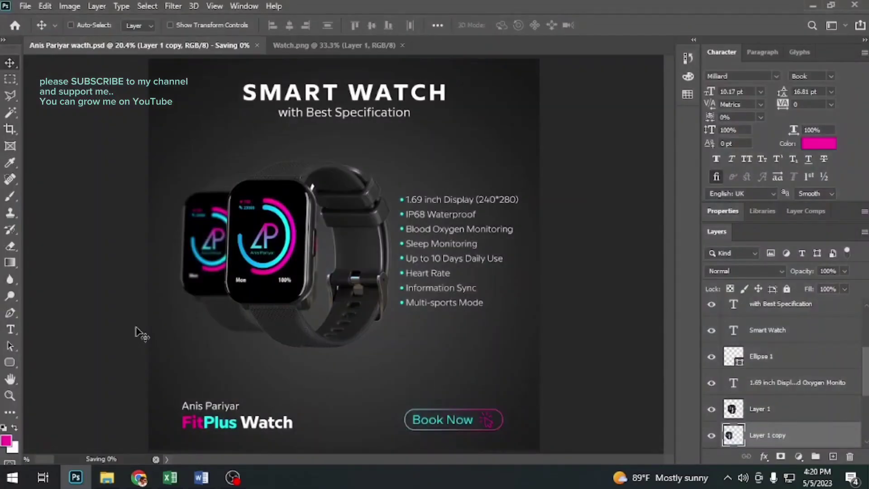
left_click_drag(282, 320, 312, 314)
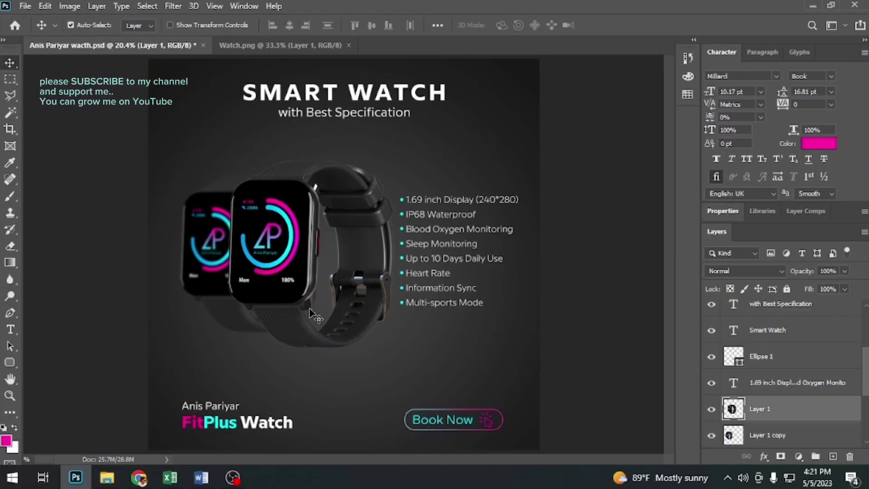
Close the Watch.png document and nudge the feature list text slightly to the right, away from its bullets.
left_click(292, 44)
key("ctrl+w")
left_click(418, 356)
key("shift+Right")
key("shift+Right")
left_click_drag(413, 305, 418, 296)
left_click_drag(428, 303, 429, 324)
key("ctrl+z")
left_click(354, 367)
left_click(308, 339)
left_click(277, 404)
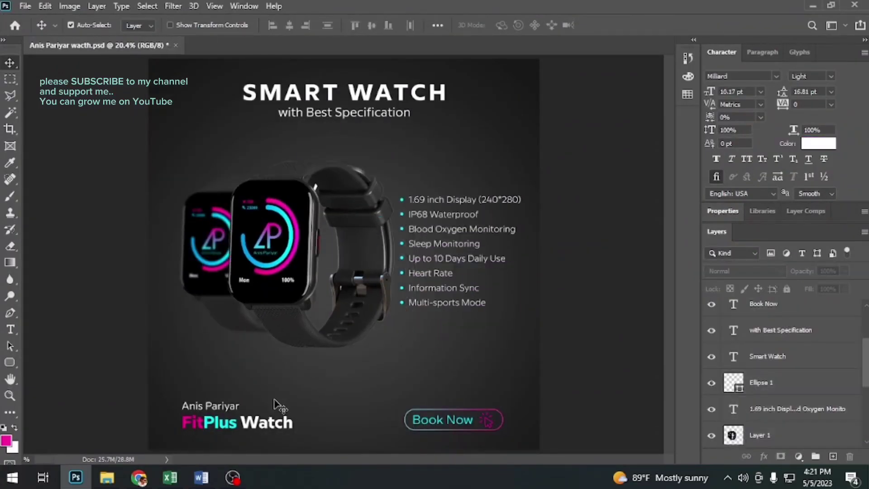
Duplicate the name line above the "Book Now" button and change it to "Now Available" in all caps at 16 pt.
left_click_drag(241, 426, 446, 401)
double_click(442, 400)
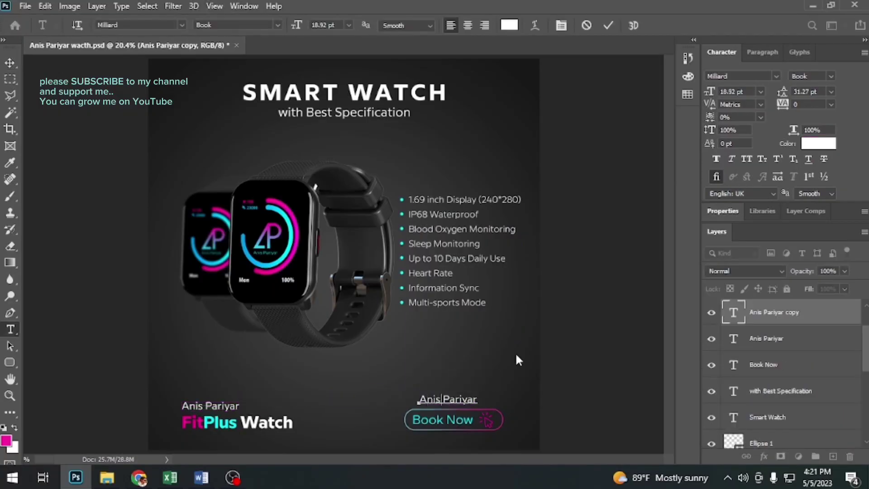
left_click(746, 159)
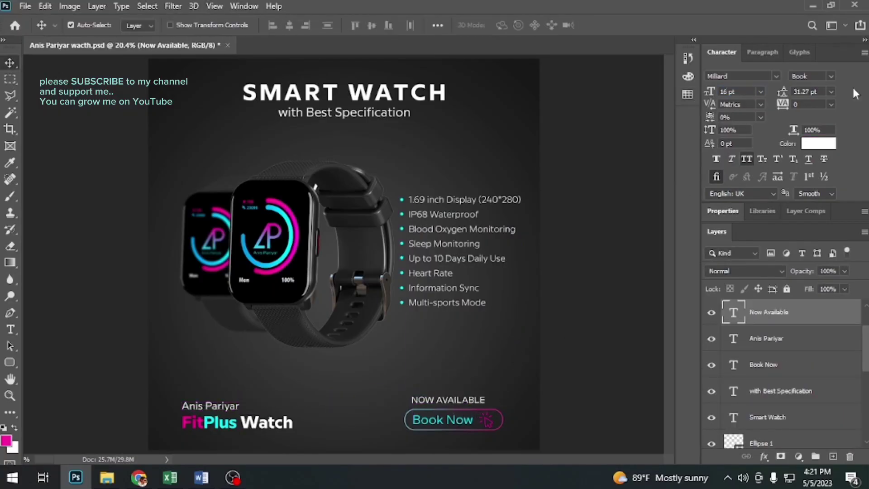
Set the "Now Available" line to ExtraLight with a tracking of 140 and position it just above the button.
left_click(815, 76)
left_click(822, 95)
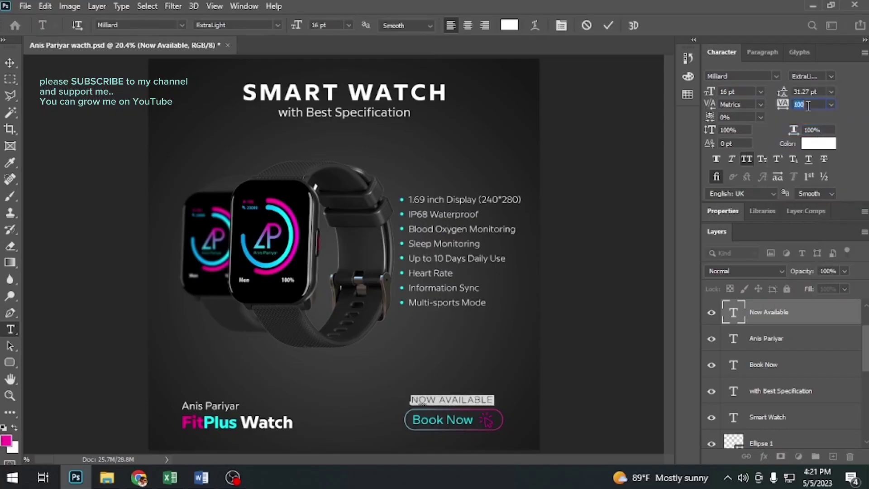
key("Up")
key("Up")
left_click(612, 323)
key("v")
left_click_drag(465, 400, 466, 402)
Try filling the "Now Available" line with magenta sampled from the watch face.
key("i")
left_click(281, 203)
key("alt+BackSpace")
key("v")
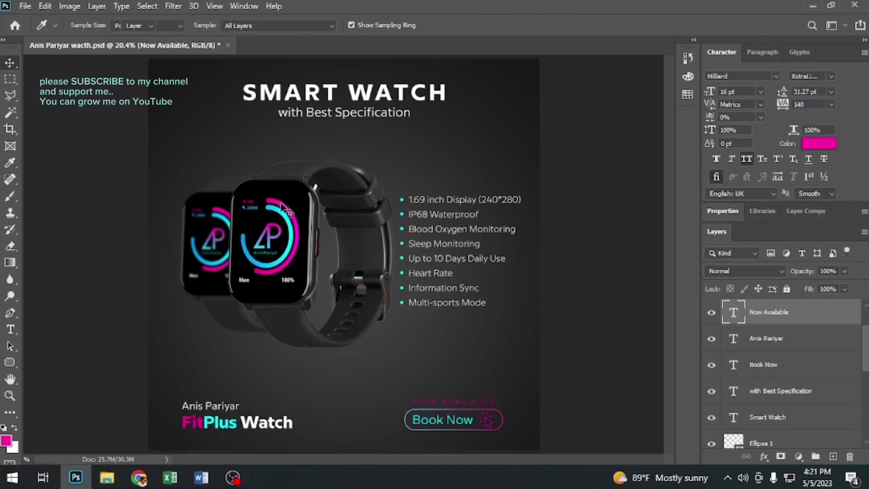
key("ctrl+z")
Set the "Now Available" line to the Book weight and link its layer with the "Book Now" text layer.
left_click(831, 77)
left_click(827, 171)
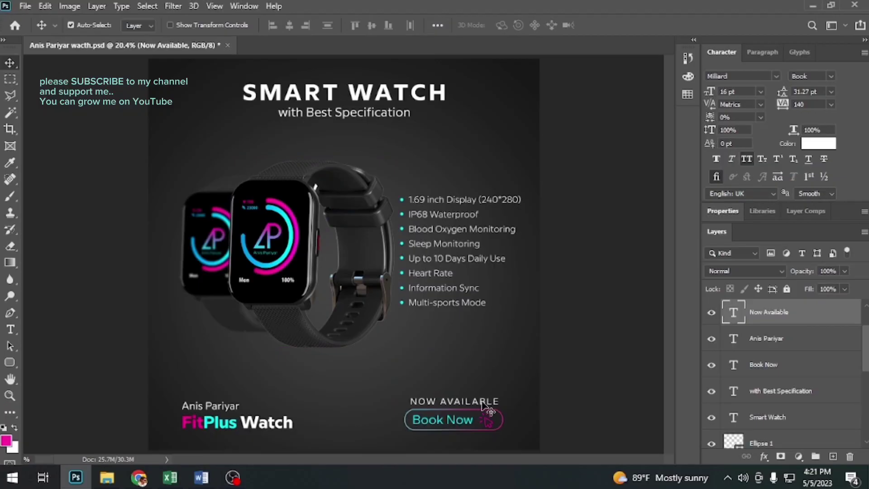
left_click(461, 419, "shift")
right_click(482, 417)
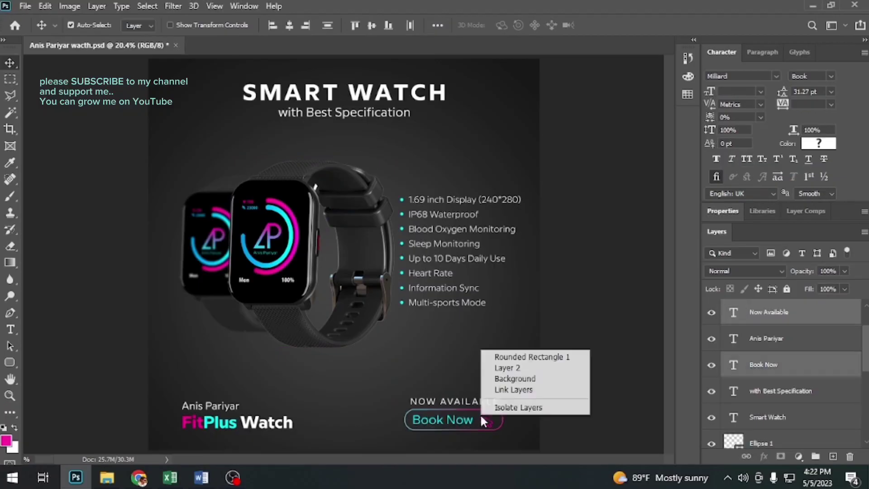
left_click(515, 389)
left_click(344, 389)
Link the name line's layer with the "FitPlus Watch" layer.
left_click(200, 406)
left_click(267, 423, "shift")
right_click(246, 427)
left_click(282, 399)
Unlock Layer 2 and slightly lighten the stop at 0% in its Gradient Overlay.
scroll(778, 385, "down", 5)
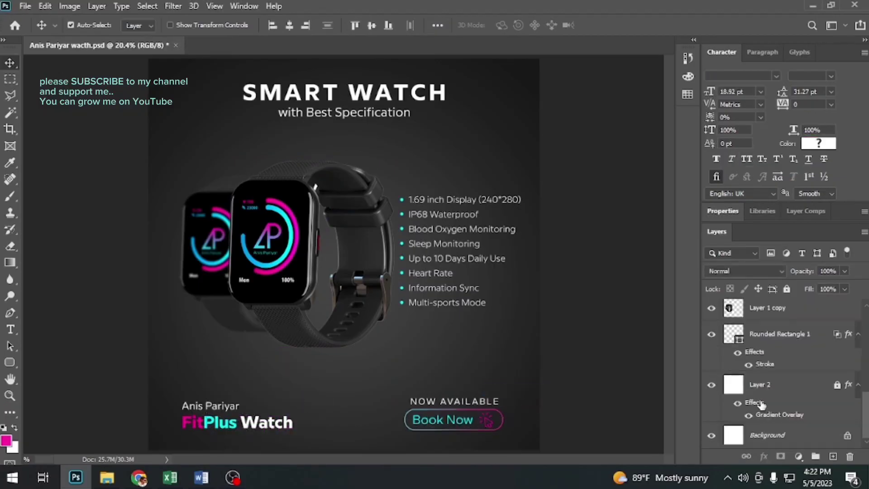
left_click(764, 384)
double_click(779, 415)
left_click(607, 128)
left_click(447, 304)
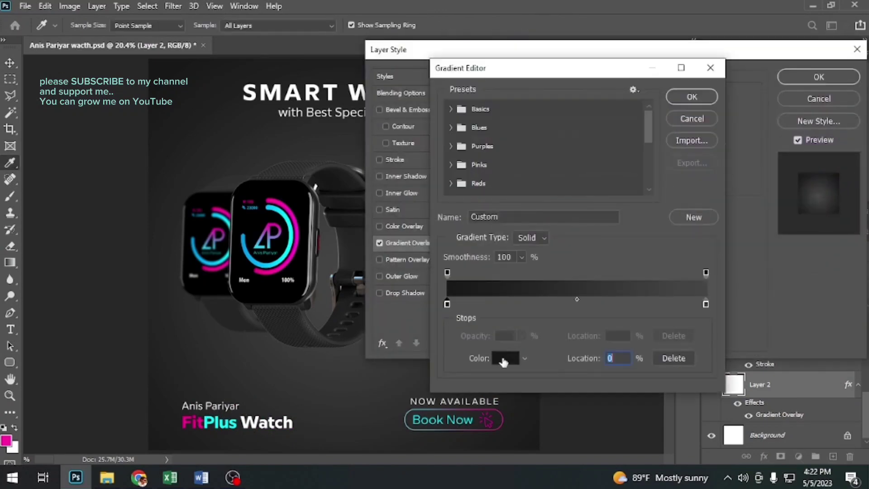
left_click(505, 357)
left_click(524, 262)
left_click(525, 264)
key("Return")
Set the 100% stop of Layer 2's Gradient Overlay to 3d3d3d and apply the layer style.
left_click(705, 304)
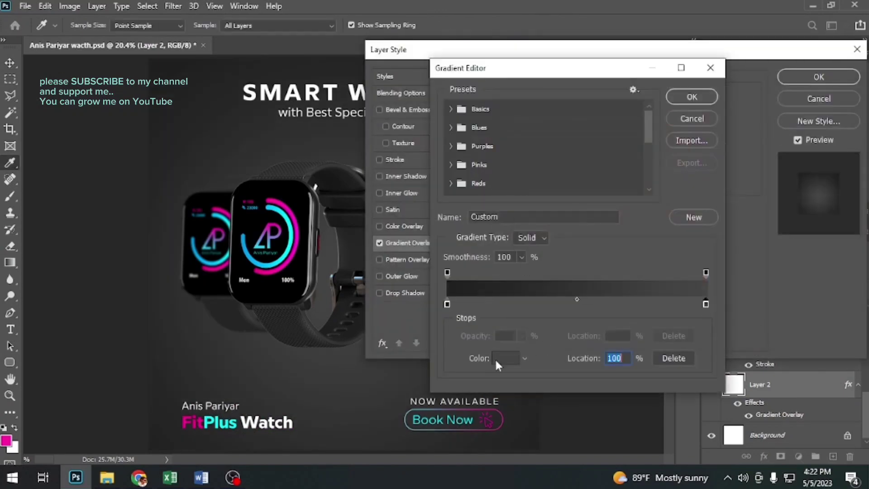
left_click(503, 358)
left_click(523, 244)
key("Return")
key("Return")
key("Return")
Paint a soft black brush spot for a shadow on a new layer at the front watch's base.
left_click(265, 275)
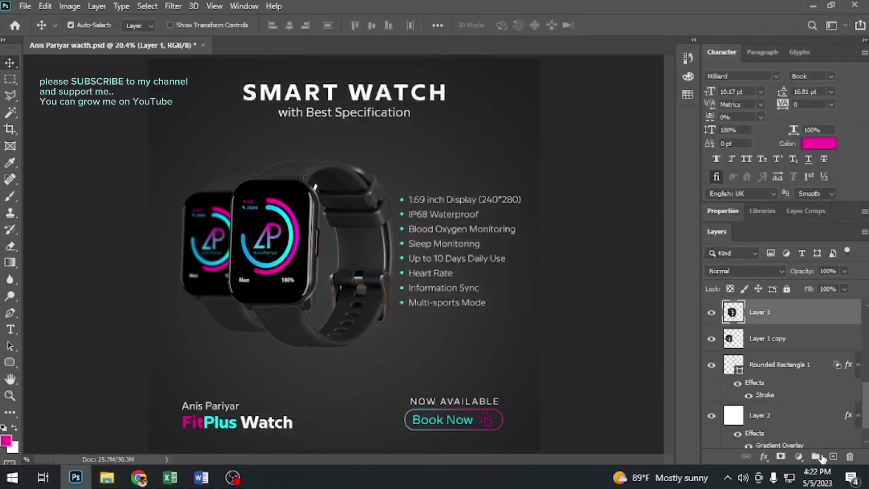
left_click(832, 456)
key("b")
mouse_move(338, 322)
left_mouse_down()
mouse_move(391, 337)
mouse_move(513, 346)
left_mouse_up()
left_click(342, 328)
key("v")
key("ctrl+z")
key("d")
key("b")
left_click(338, 347)
key("v")
Flatten the black spot into a thin shadow under the front watch and send its layer behind that watch.
left_click_drag(513, 255, 388, 316)
left_click_drag(391, 347, 555, 347)
key("Return")
left_click_drag(552, 317, 454, 352)
key("ctrl+bracketleft")
Stretch the shadow under the front watch to about 8.33 in wide and 0.42 in high.
key("ctrl+t")
key("Return")
key("ctrl+t")
left_click_drag(301, 354, 327, 353)
left_click_drag(317, 364, 482, 361)
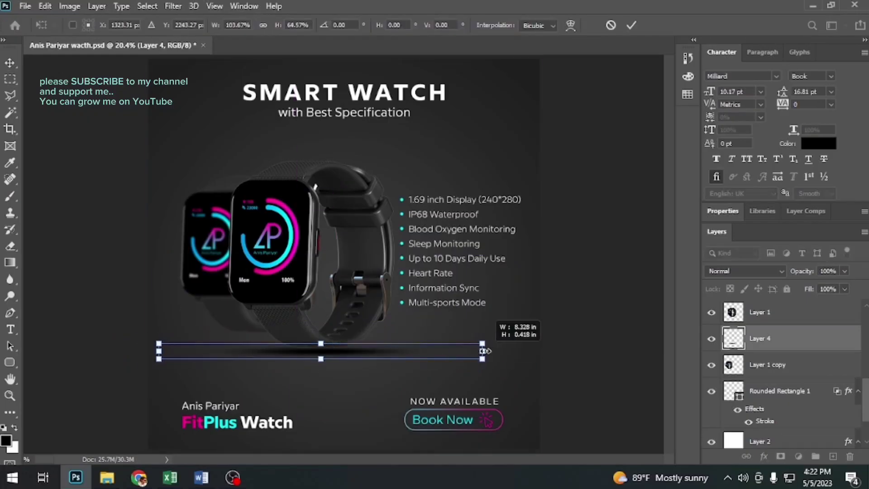
key("Return")
Fit the shadow closer to the underside of the front strap and lower its layer opacity to 66%.
scroll(310, 345, "up", 3)
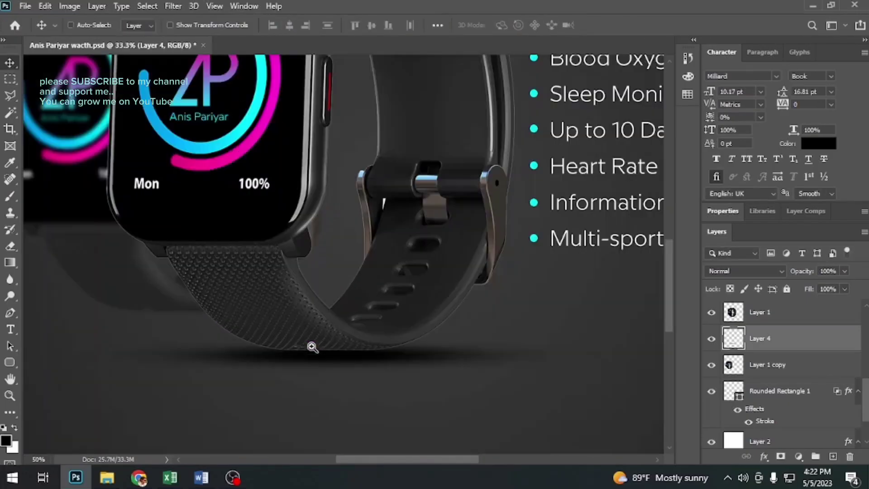
key("ctrl+t")
left_click_drag(340, 339, 339, 328)
key("Return")
key("ctrl+0")
key("6")
key("6")
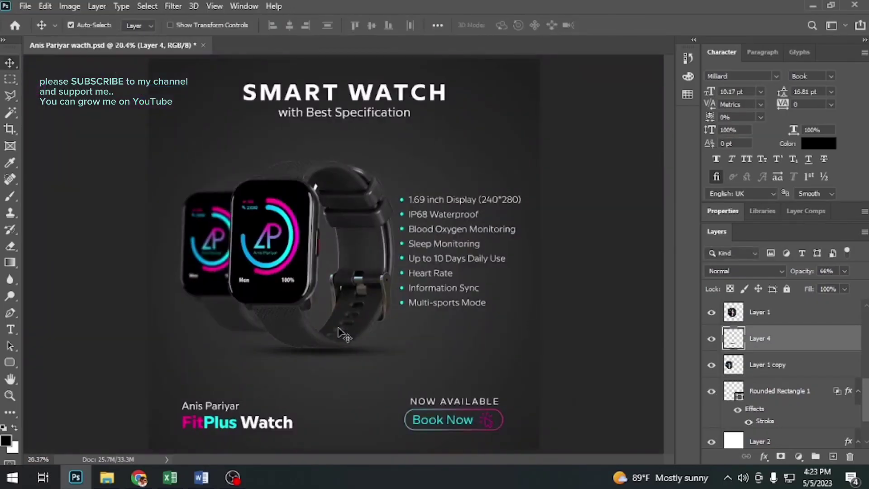
Narrow the shadow to about 87% width and place a copy beneath the rear watch, behind its layer.
key("ctrl+t")
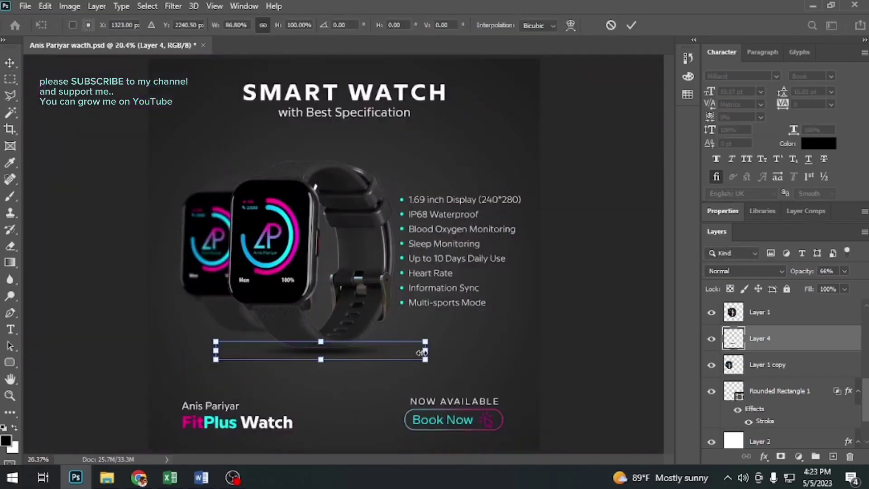
left_click_drag(319, 357, 250, 343)
key("Return")
key("ctrl+t")
key("Return")
key("ctrl+bracketleft")
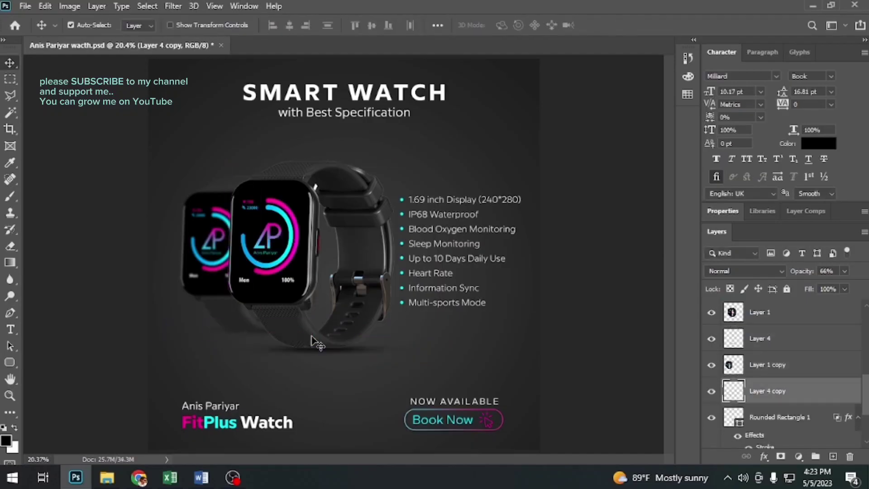
Add a new layer clipped to the front watch and brush soft black shading along the strap's lower edge.
left_click(319, 344)
scroll(319, 344, "up", 5)
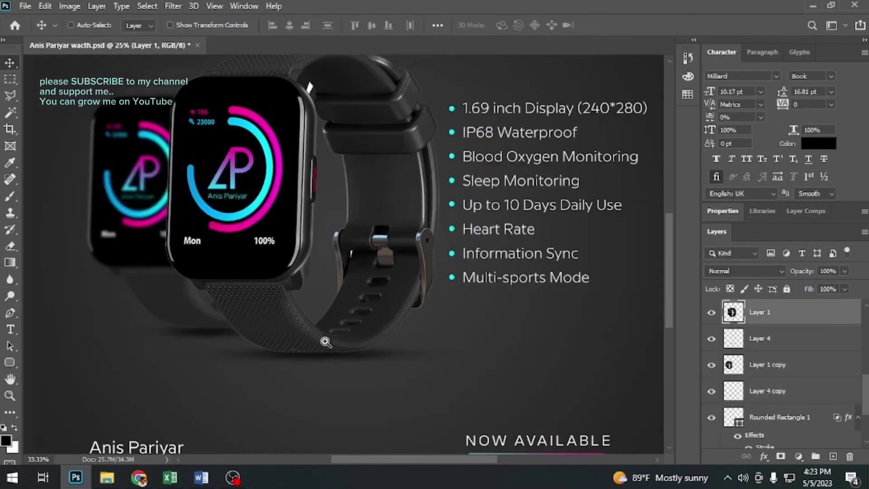
key("ctrl+shift+alt+n")
key("ctrl+alt+g")
key("b")
right_click(217, 365, "alt")
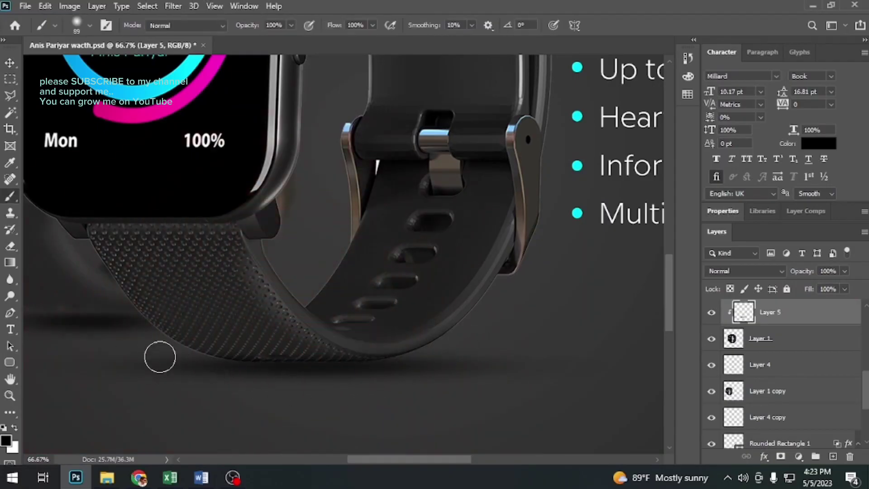
key("v")
key("ctrl+0")
Duplicate Layer 1, clip the shading layer to the copy and hide the original.
left_click_drag(851, 337, 833, 456)
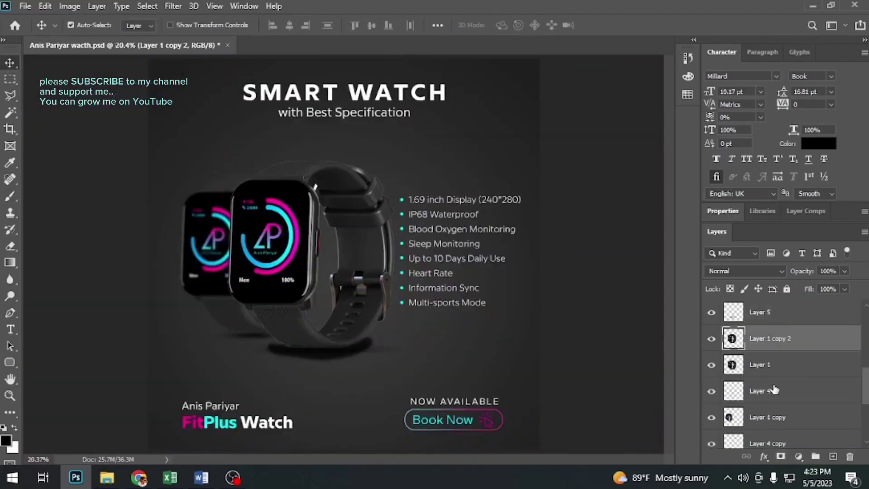
left_click(765, 325, "alt")
key("ctrl+l")
key("Escape")
Try adding a Brightness/Contrast adjustment layer to the front watch.
left_click(798, 456)
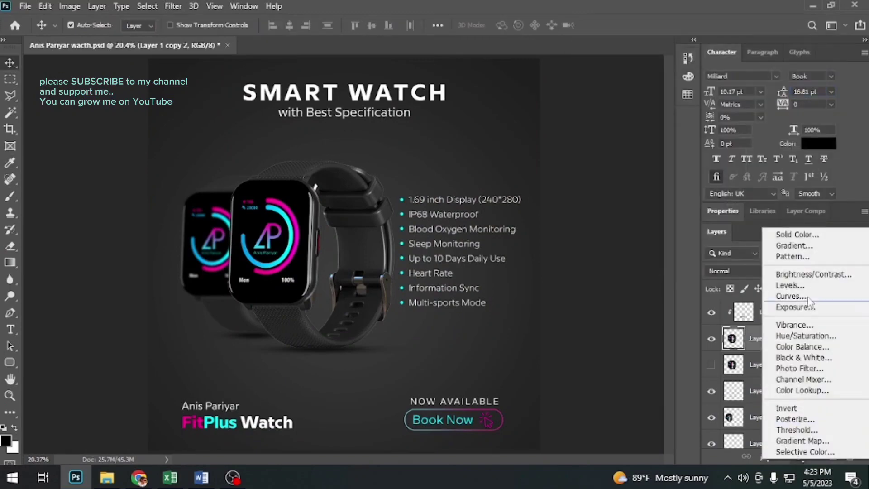
left_click(787, 342)
double_click(775, 340)
left_click(537, 192)
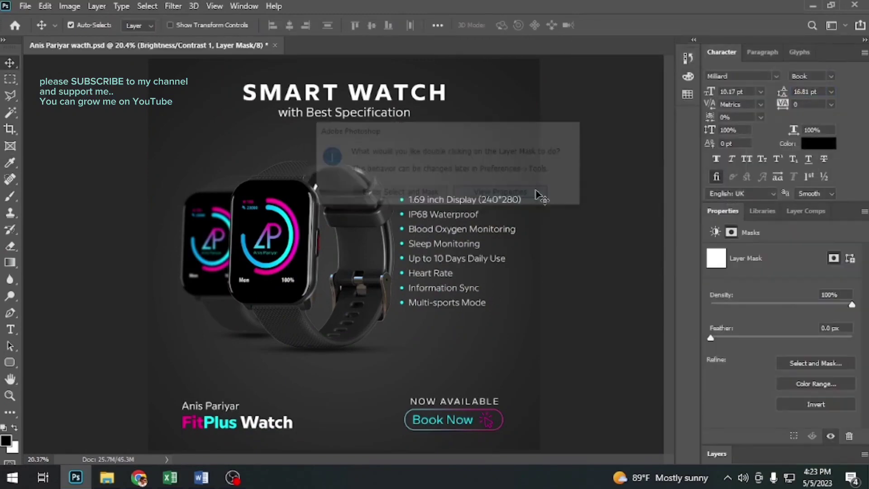
key("ctrl+z")
Darken the front watch copy with Levels by raising the black input point slightly.
left_click(717, 452)
left_click(711, 365)
left_click(711, 364)
key("ctrl+l")
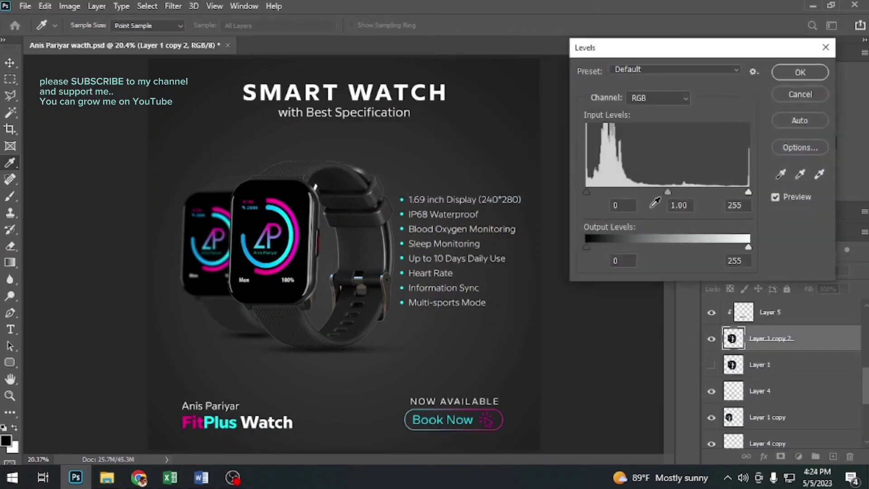
left_click_drag(586, 191, 594, 192)
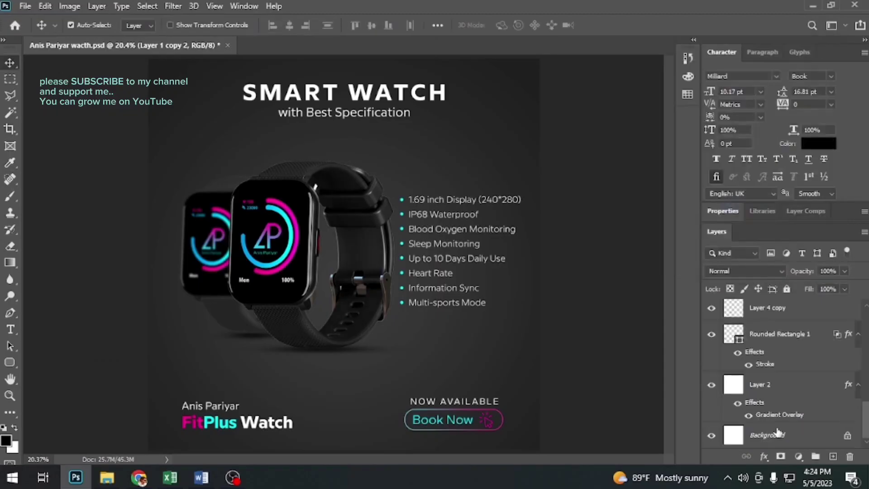
Set the 0% stop of Layer 2's Gradient Overlay to 1b1b1b and darken the 100% stop slightly.
left_click(446, 304)
left_click(505, 358)
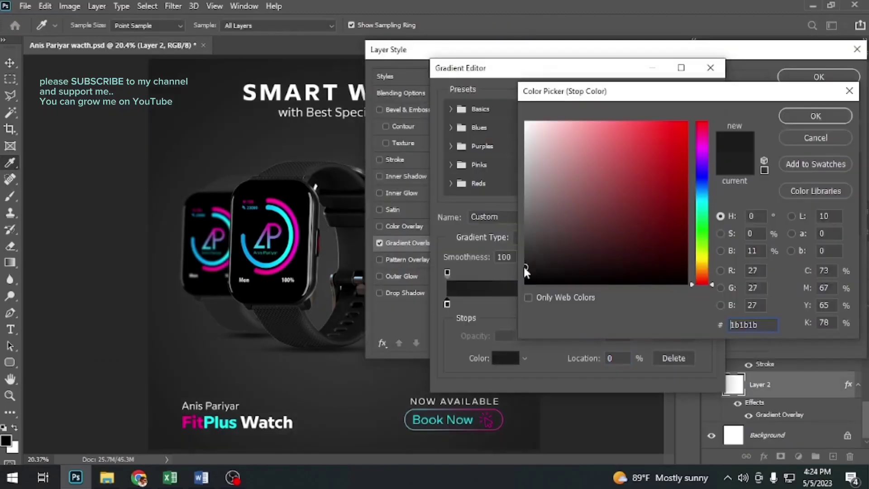
key("Return")
left_click(695, 304)
left_click(506, 358)
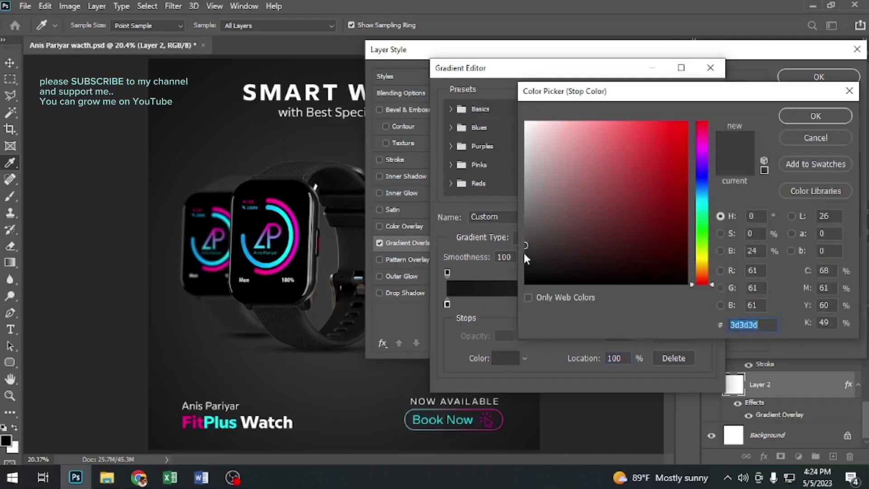
left_click(524, 252)
key("Return")
key("Return")
key("Return")
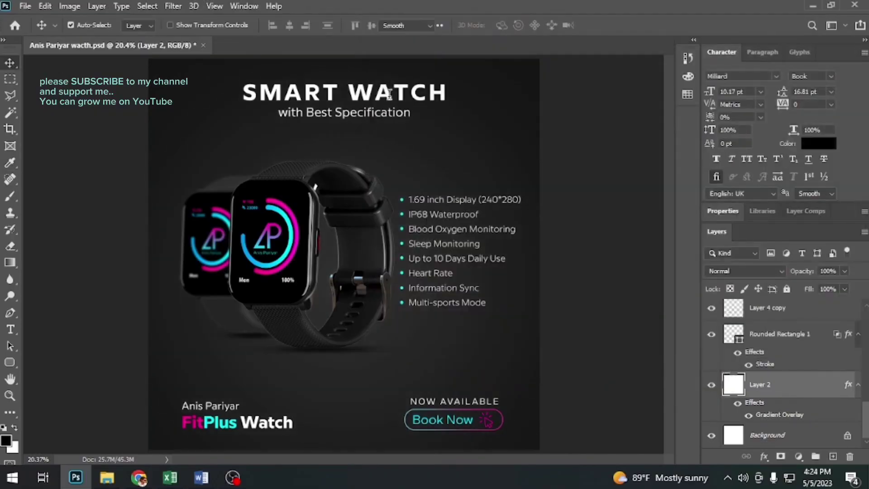
Colour "ART" in the title magenta ff008e, sampled from the watch face.
key("t")
left_click(335, 91)
left_click(509, 25)
left_click(274, 197)
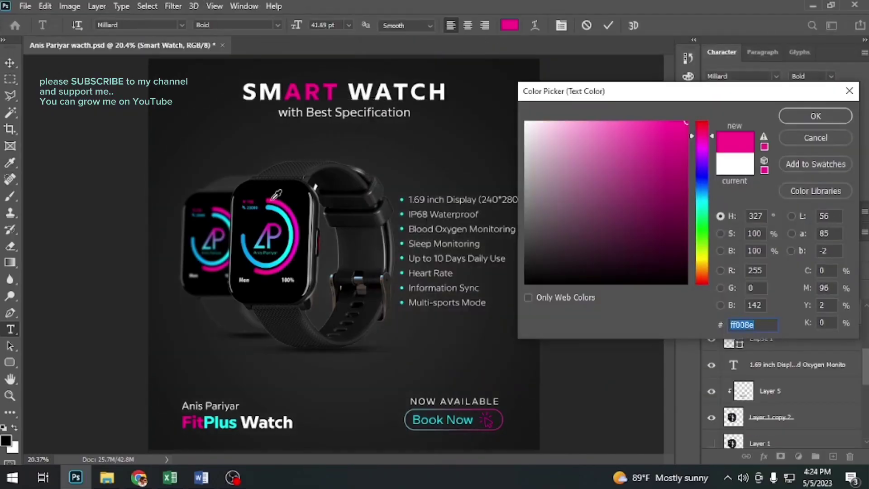
key("Return")
Colour "SM" in the title cyan, sampled from the watch face, and commit the text edit.
left_click_drag(284, 93, 244, 93)
left_click(509, 25)
left_click(287, 218)
key("Return")
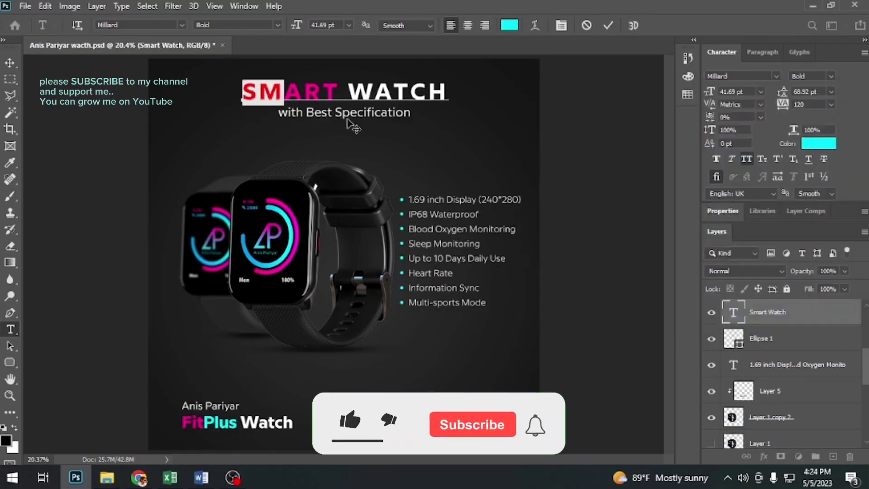
key("ctrl+Return")
Set the "with Best Specification" subtitle to the Light weight.
key("v")
left_click(353, 113)
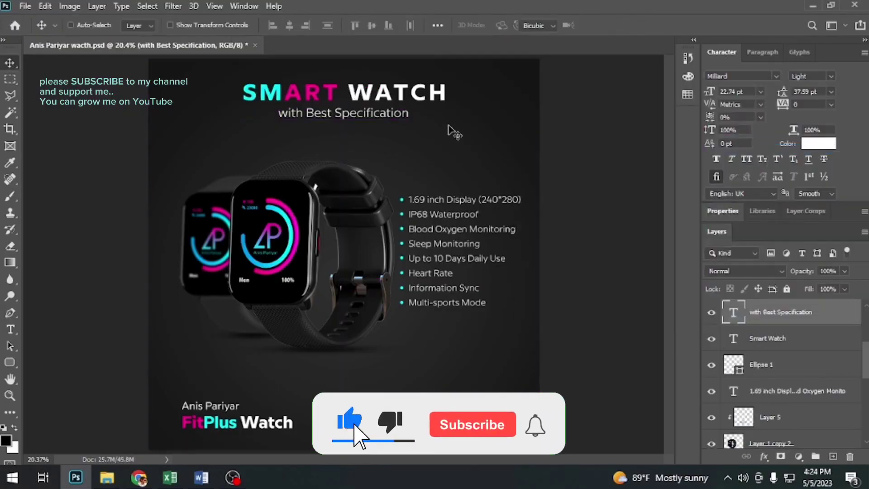
Scale the "with Best Specification" subtitle down to 20.49 pt and nudge it up closer to the title.
key("ctrl+t")
left_click_drag(408, 108, 401, 107)
key("Return")
key("shift+Up")
key("shift+Up")
key("shift+Up")
Select the "Smart Watch" title and its subtitle together, nudge both down slightly, and save the document.
scroll(746, 363, "down", 10)
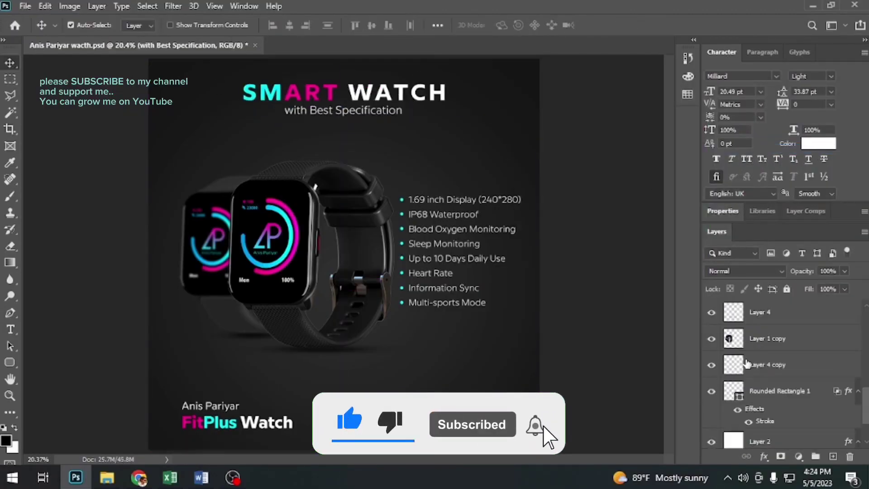
left_click(765, 384)
left_click(334, 119)
left_click(251, 96, "shift")
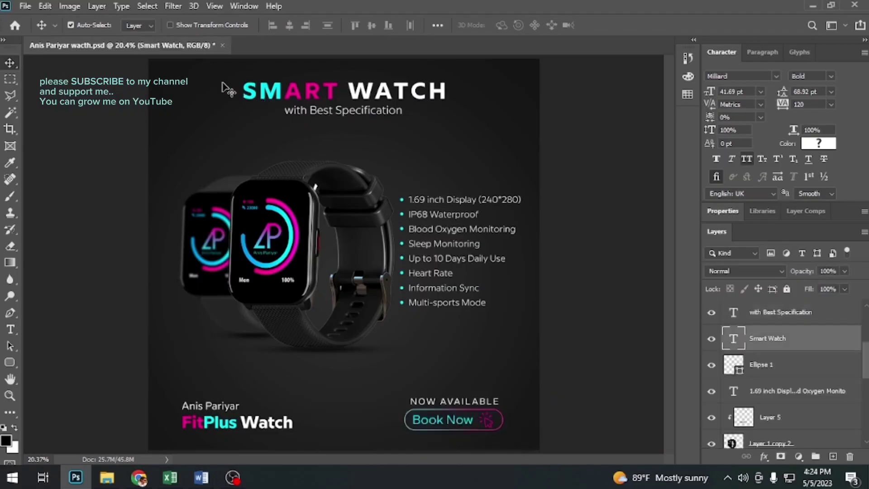
key("shift+Down")
key("shift+Down")
key("shift+Down")
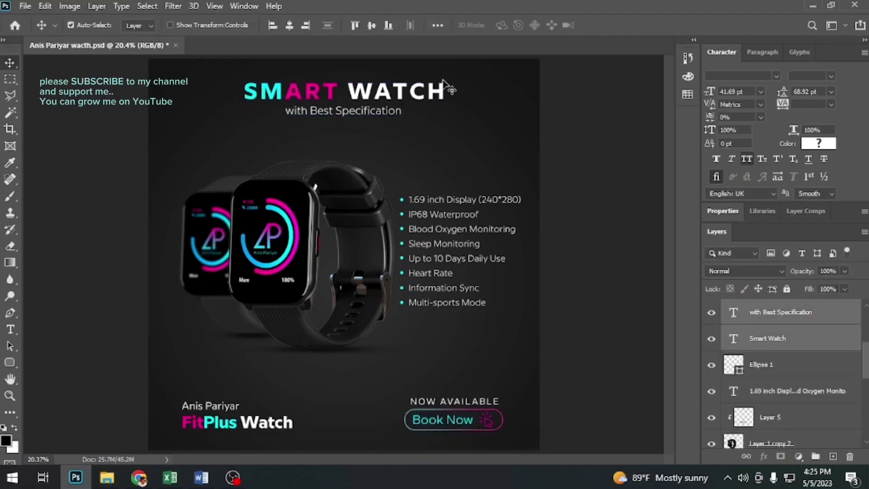
key("ctrl")
key("ctrl+s")
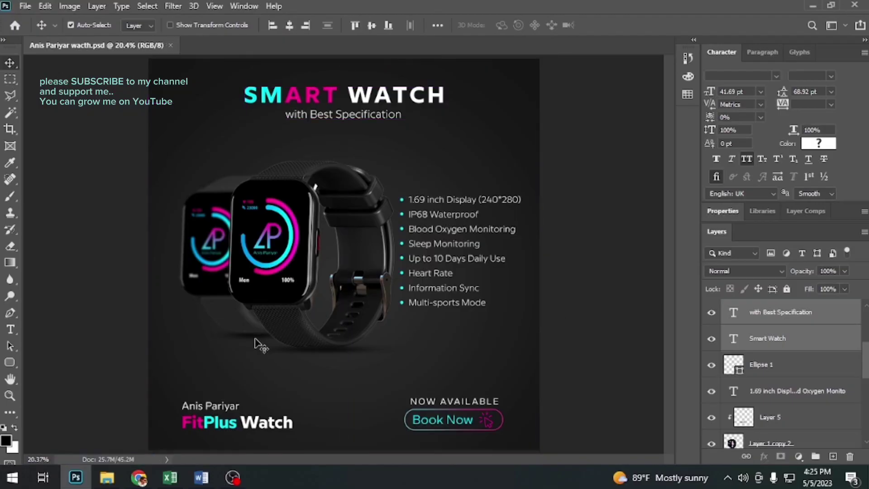
Darken the rear watch on Layer 1 copy with Levels, setting the input black point to 14 and white point to 251.
left_click(255, 339)
key("ctrl+s")
left_click(226, 282, "ctrl")
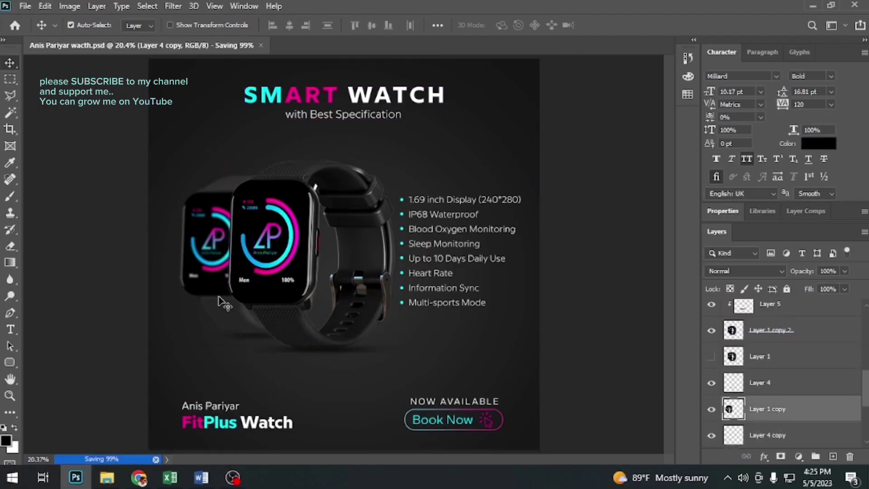
key("ctrl+l")
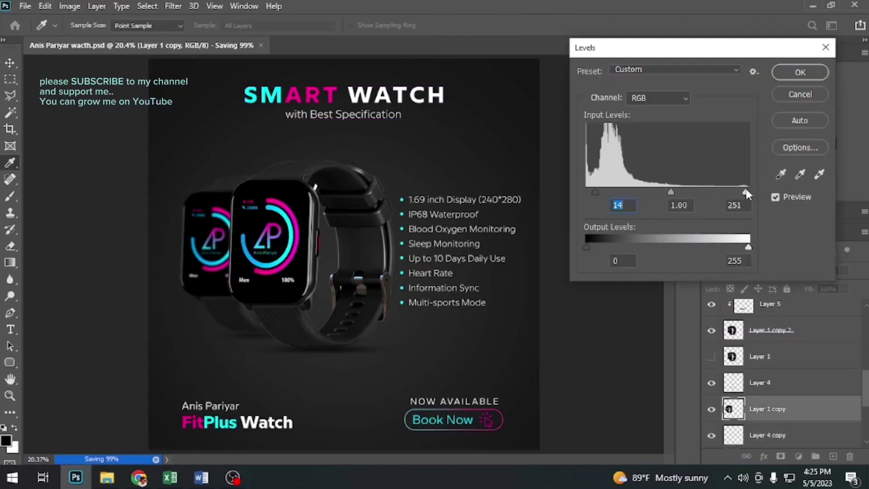
key("Return")
left_click(607, 308, "ctrl")
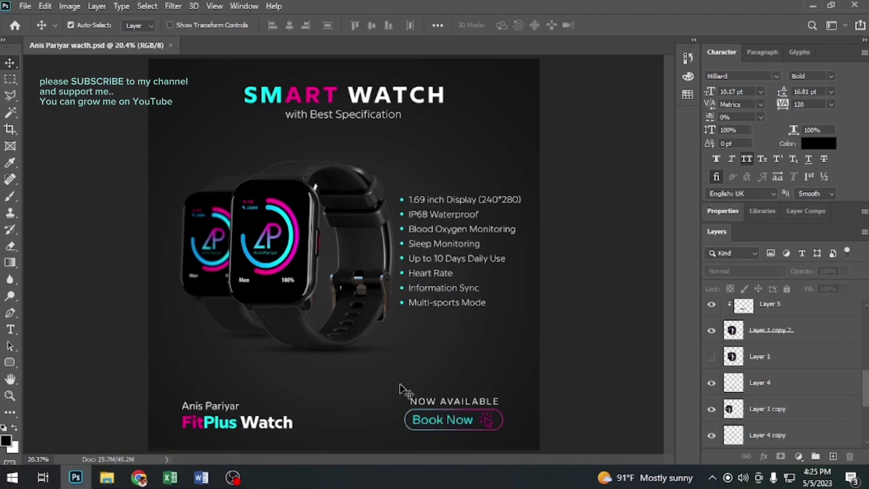
Select the brand text and the "Now Available / Book Now" group and move them up slightly.
left_click_drag(191, 387, 454, 442)
left_click(483, 396)
key("ctrl+z")
left_click(598, 354)
Duplicate the "Now Available" text and place the copy just below the "Book Now" button.
left_click(479, 400)
right_click(474, 391)
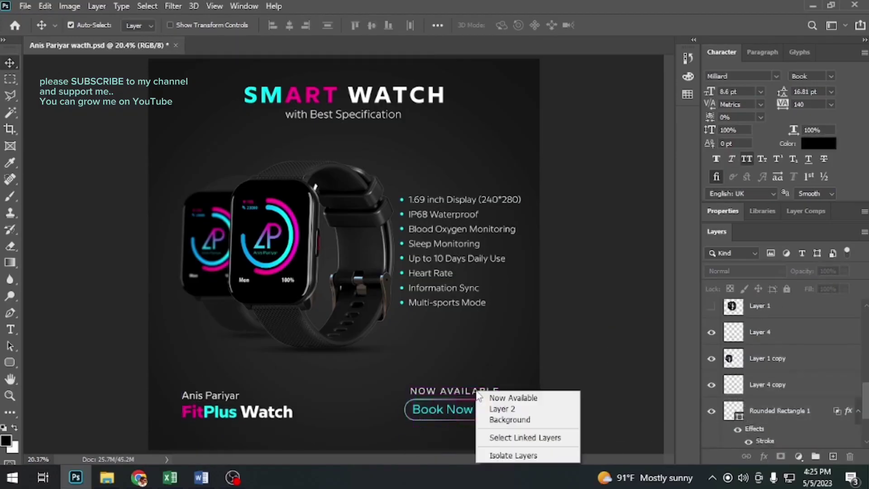
left_click(459, 362)
left_click(484, 408)
right_click(484, 408)
left_click(500, 381)
left_click(472, 391)
left_click_drag(472, 391, 479, 427)
Replace the copied text with the contact phone number, nudge it into place beneath the button, and save the document.
double_click(480, 427)
type("ww")
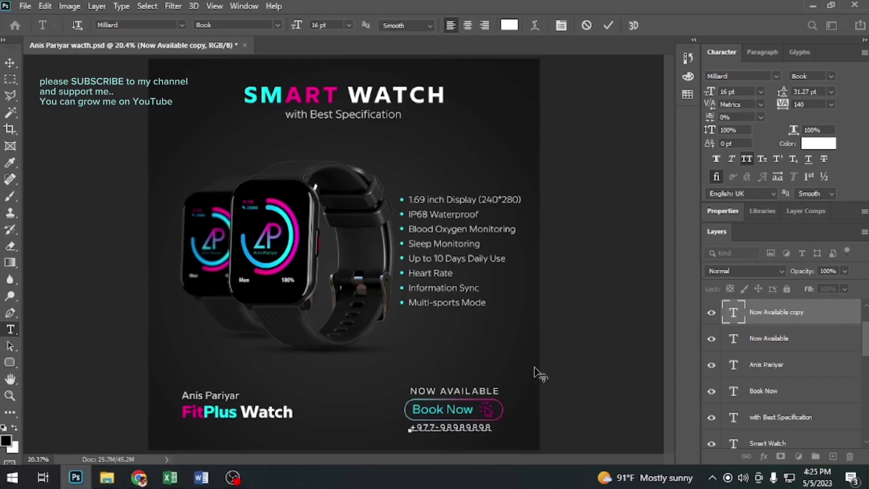
key("ctrl+Return")
key("v")
key("shift+Down")
key("shift+Down")
key("shift+Left")
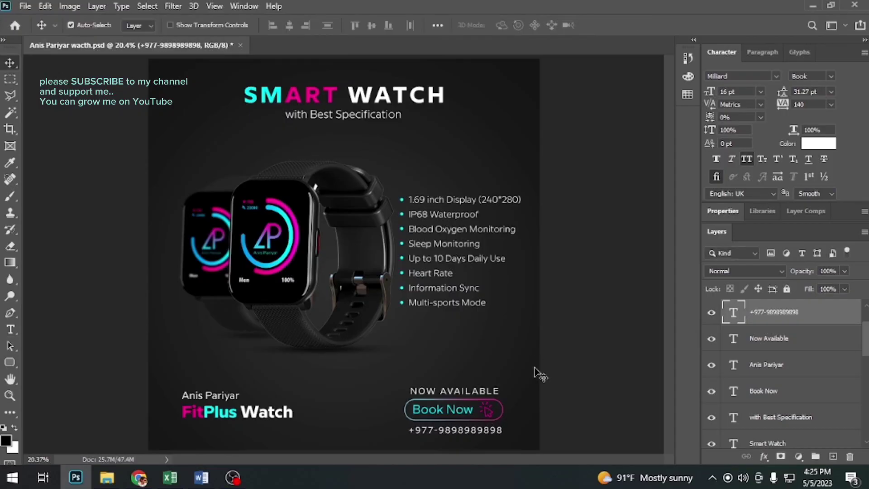
key("ctrl+s")
Add a new empty layer above Layer 3 and save the document.
scroll(795, 327, "up", 2)
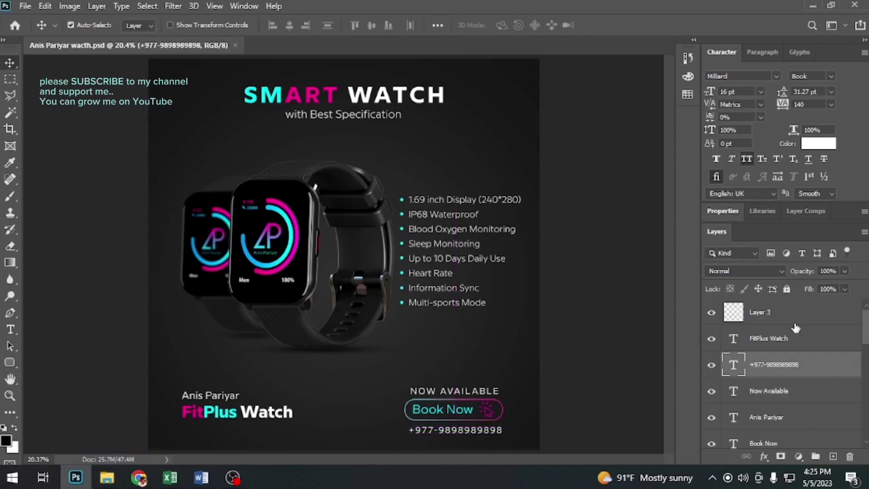
left_click(795, 323)
left_click(832, 456)
left_click(588, 289)
key("ctrl+s")
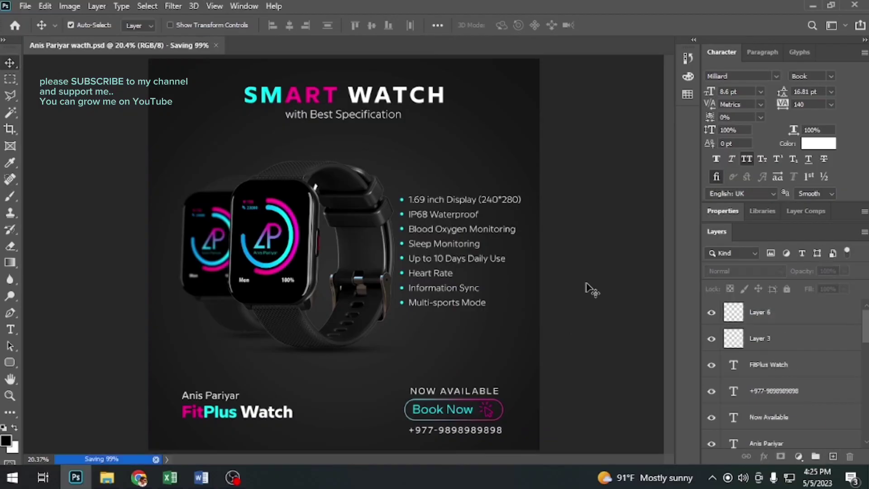
Stamp all visible layers into a new merged layer, deepen its blacks slightly with Levels, and save the document.
key("ctrl+shift+alt+e")
key("i")
key("ctrl+l")
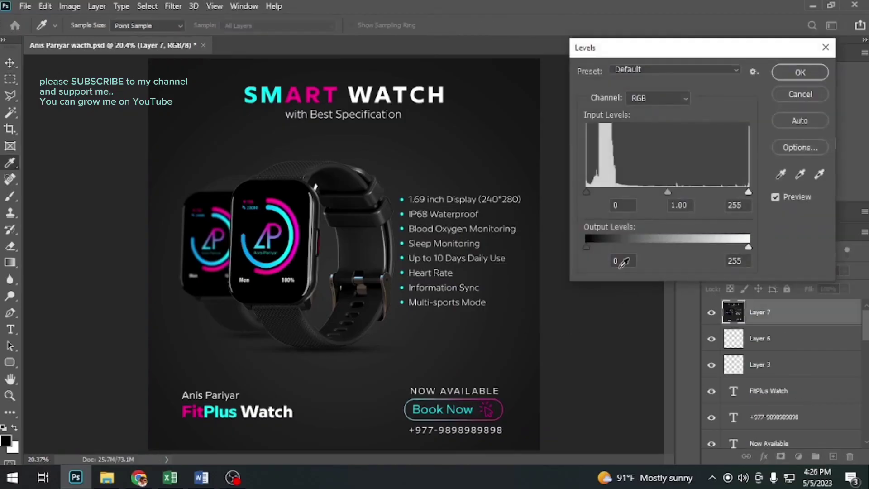
left_click_drag(592, 191, 587, 187)
left_click(798, 71)
key("v")
key("ctrl+s")
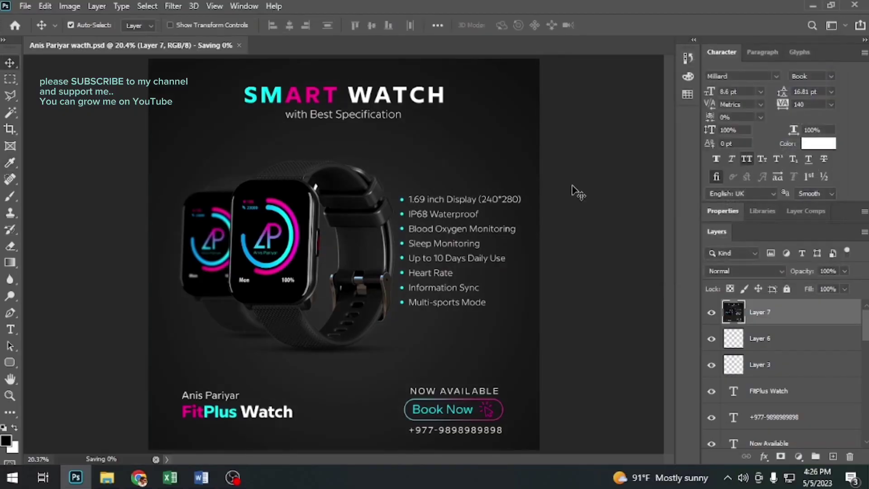
Export the poster as a JPG at 100% quality and 3000 x 3000 px.
left_click(25, 6)
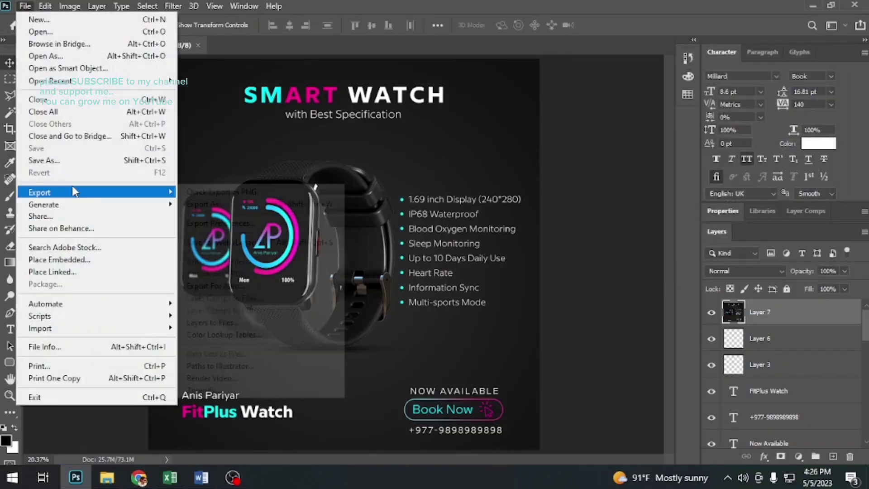
mouse_move(74, 192)
left_click(234, 206)
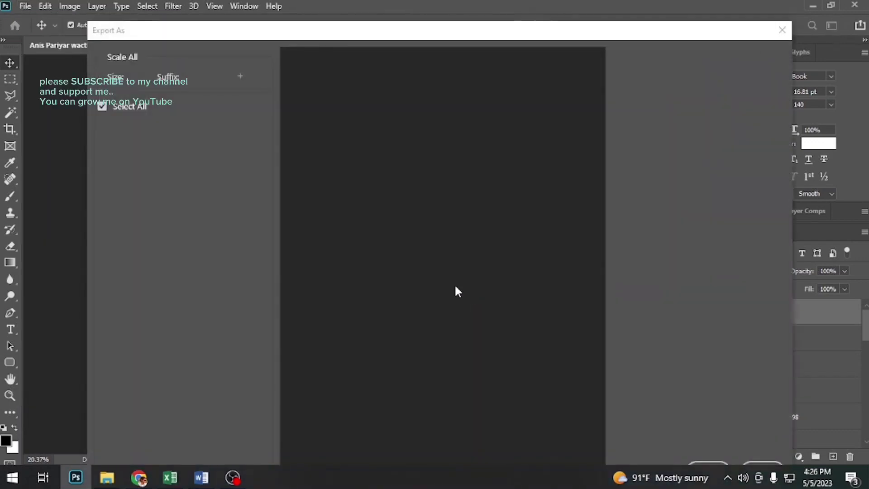
mouse_move(578, 27)
left_mouse_down()
mouse_move(578, 81)
mouse_move(591, 34)
left_mouse_up()
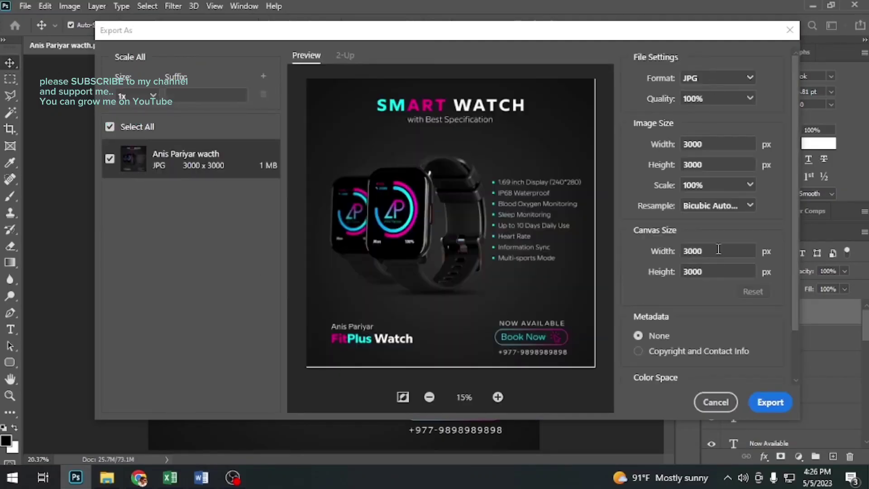
scroll(728, 353, "down", 2)
scroll(724, 344, "up", 2)
left_click(774, 403)
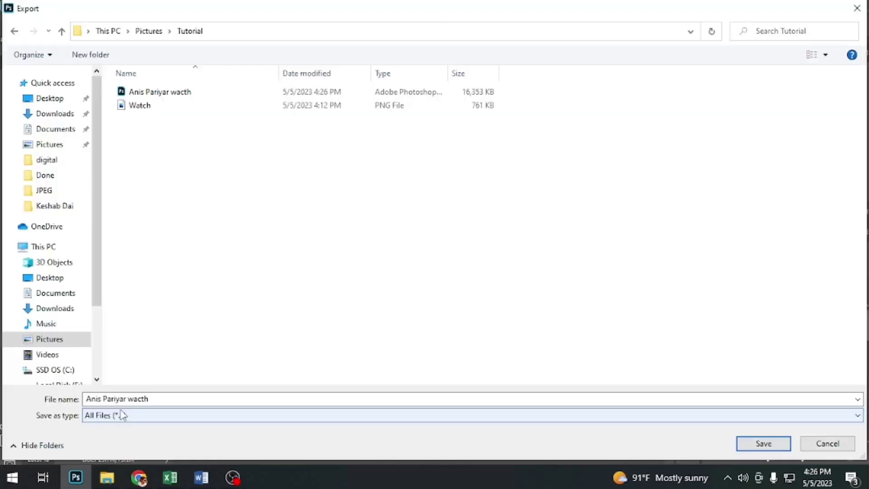
Name the exported file "How_To_Make_Smartwatch_Advertisement_" followed by the designer's name and save it in the Tutorial folder.
left_click(122, 399)
key("ctrl+a")
type("Anis")
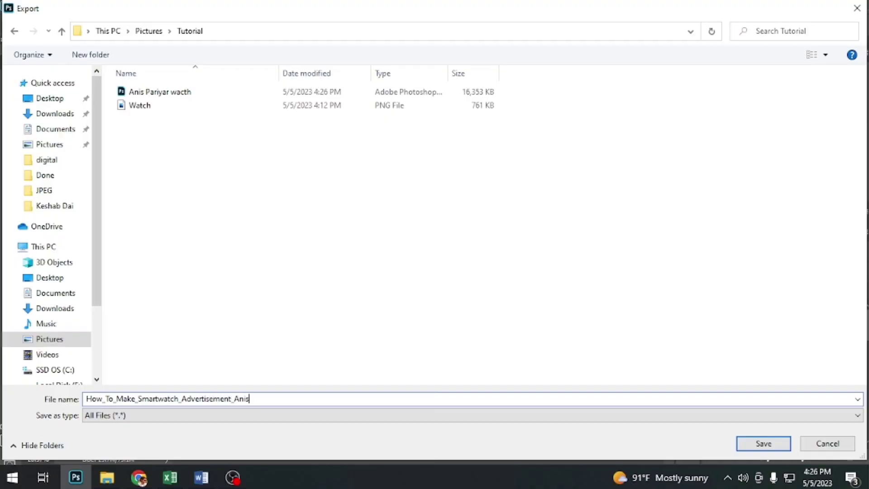
left_click(765, 443)
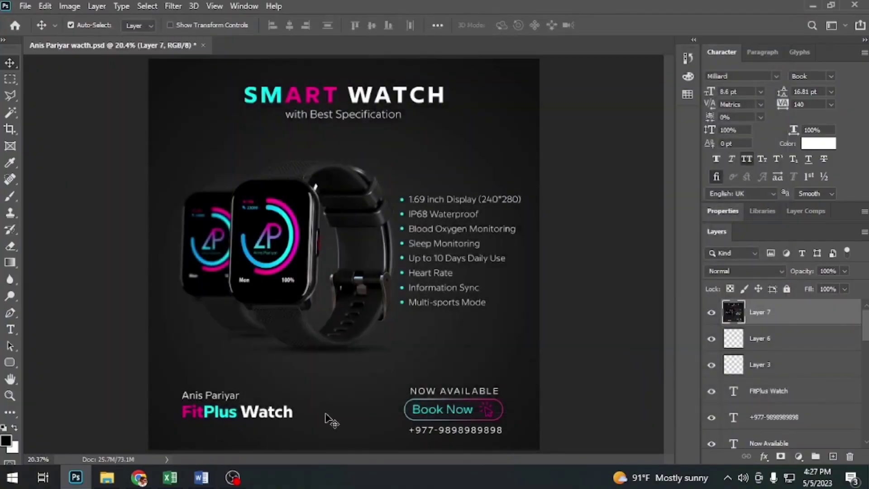